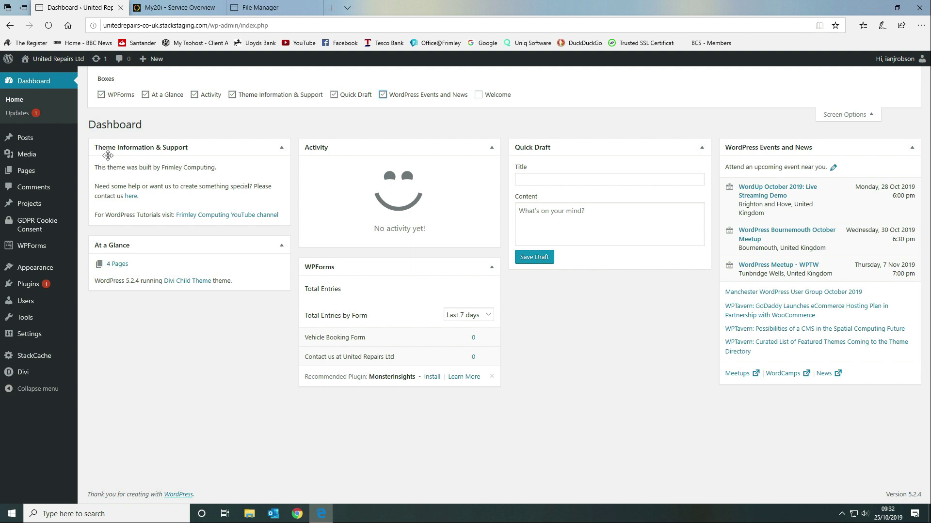
Collapse the Dashboard's Screen Options Boxes panel so only the widgets remain visible.
{"action": "left_click", "coordinate": [867, 115]}
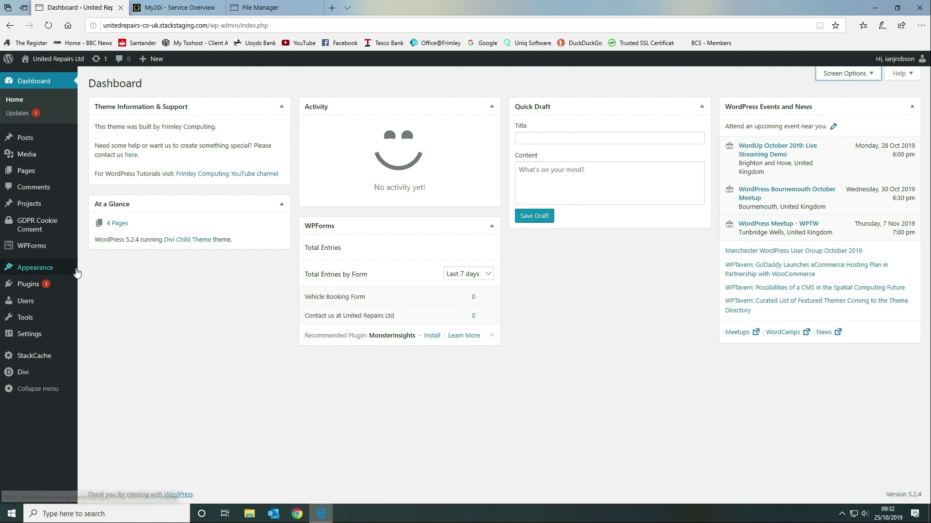
Open Appearance > Themes, review the Divi Child Theme details, then close the details view.
{"action": "mouse_move", "coordinate": [49, 271]}
{"action": "left_click", "coordinate": [93, 274]}
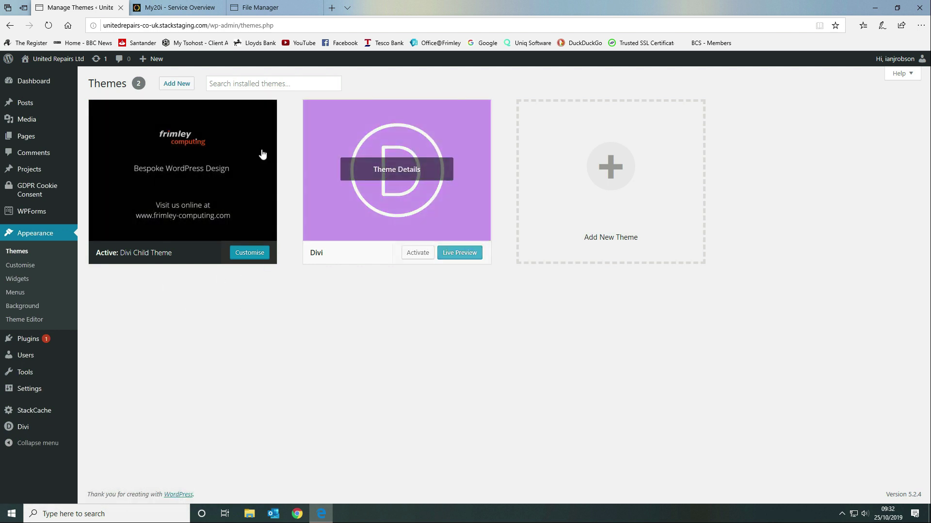
{"action": "left_click", "coordinate": [216, 142]}
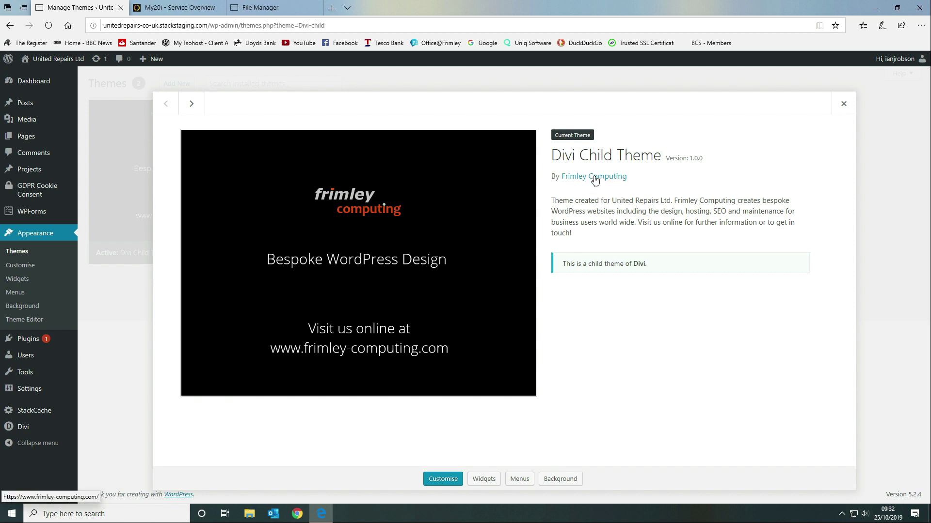
{"action": "left_click_drag", "start_coordinate": [552, 200], "coordinate": [727, 212]}
{"action": "left_click", "coordinate": [757, 211]}
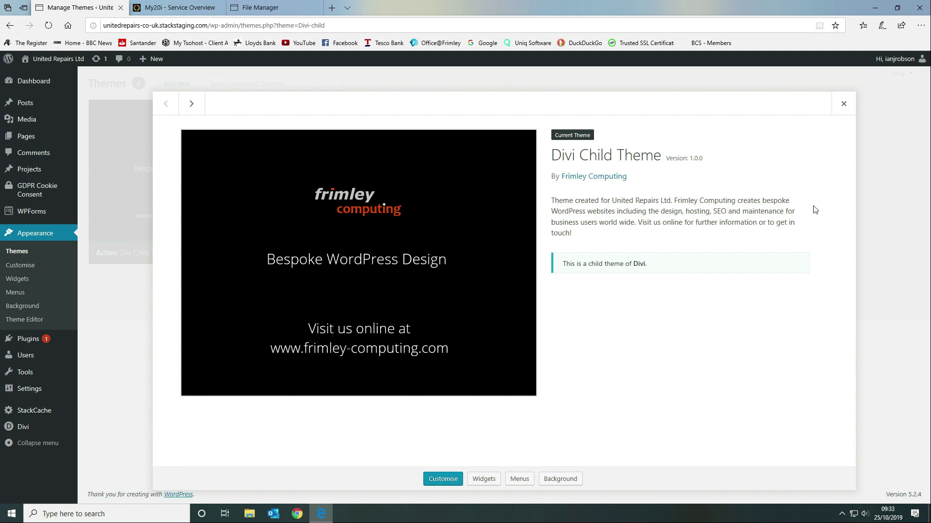
{"action": "left_click", "coordinate": [844, 104]}
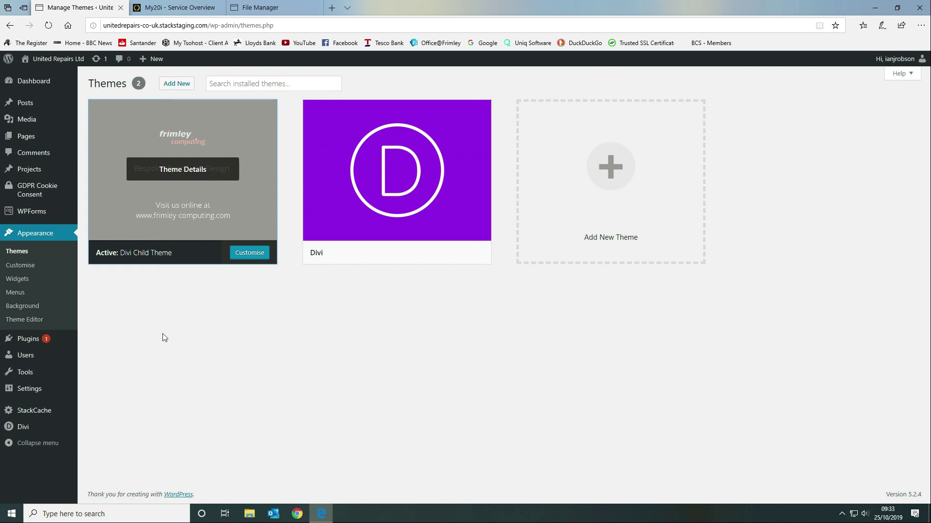
In File Explorer, browse to D:\Websites\Wordpress\Themes\Divi-child\Frimley.
{"action": "left_click", "coordinate": [249, 514]}
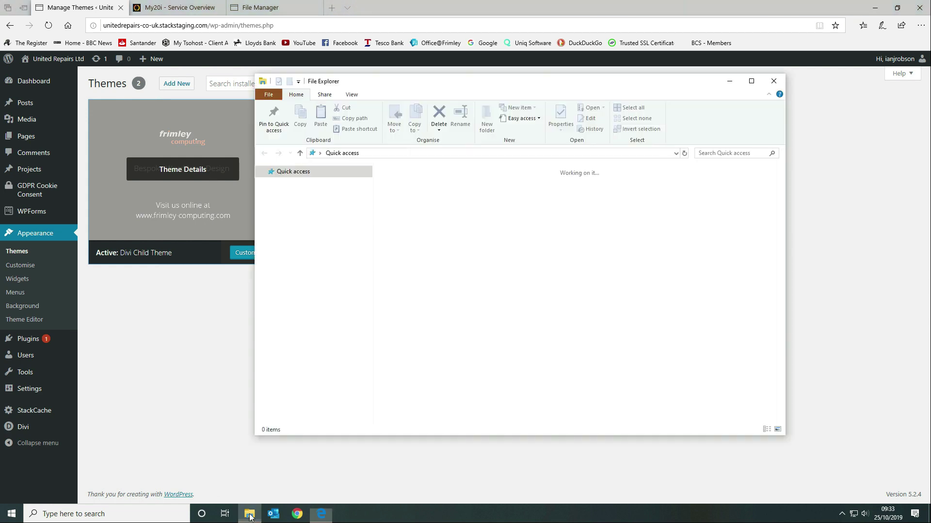
{"action": "scroll", "coordinate": [302, 335], "scroll_direction": "down", "scroll_amount": 3}
{"action": "scroll", "coordinate": [301, 335], "scroll_direction": "down", "scroll_amount": 2}
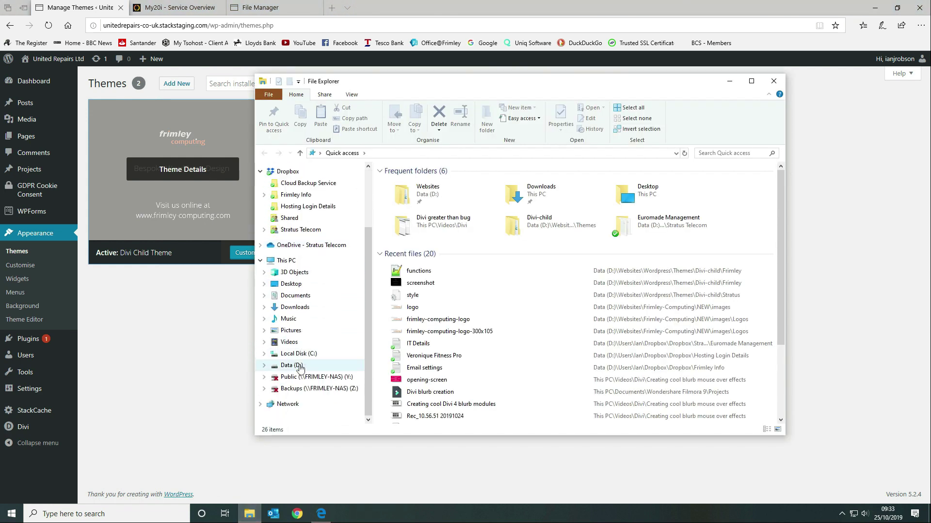
{"action": "left_click", "coordinate": [291, 365]}
{"action": "double_click", "coordinate": [403, 274]}
{"action": "scroll", "coordinate": [410, 409], "scroll_direction": "down", "scroll_amount": 10}
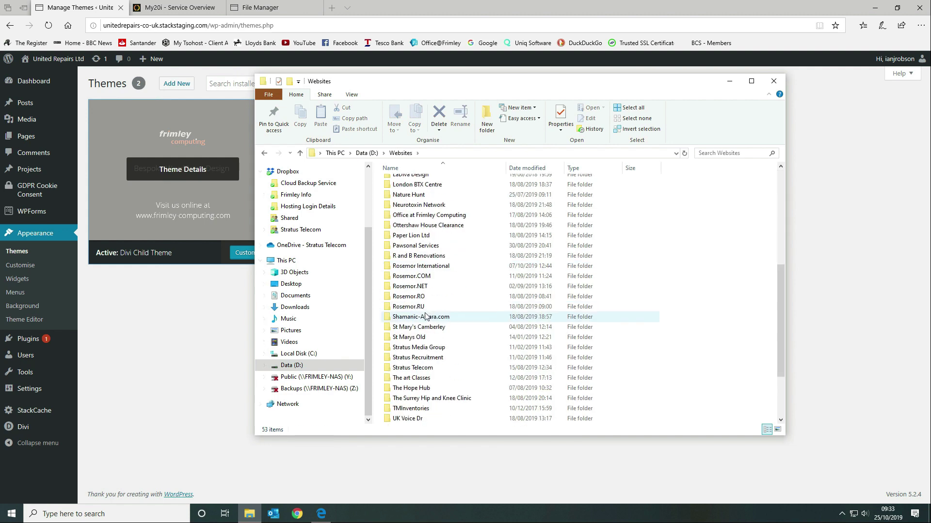
{"action": "double_click", "coordinate": [406, 398]}
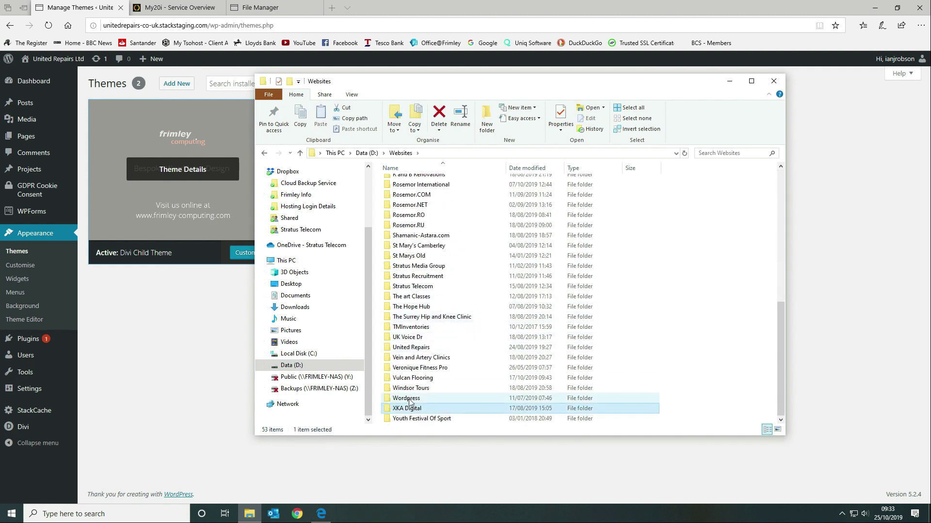
{"action": "double_click", "coordinate": [406, 202]}
{"action": "double_click", "coordinate": [406, 183]}
{"action": "double_click", "coordinate": [405, 183]}
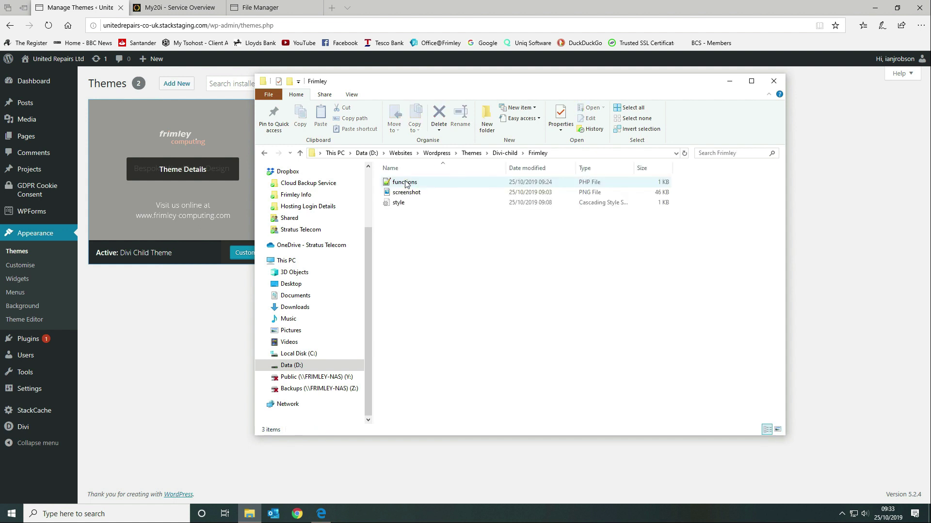
Confirm screenshot.png is 1200 × 900 in its Properties Details, then reopen the Divi Child Theme details.
{"action": "right_click", "coordinate": [431, 193]}
{"action": "left_click", "coordinate": [416, 195]}
{"action": "right_click", "coordinate": [416, 196]}
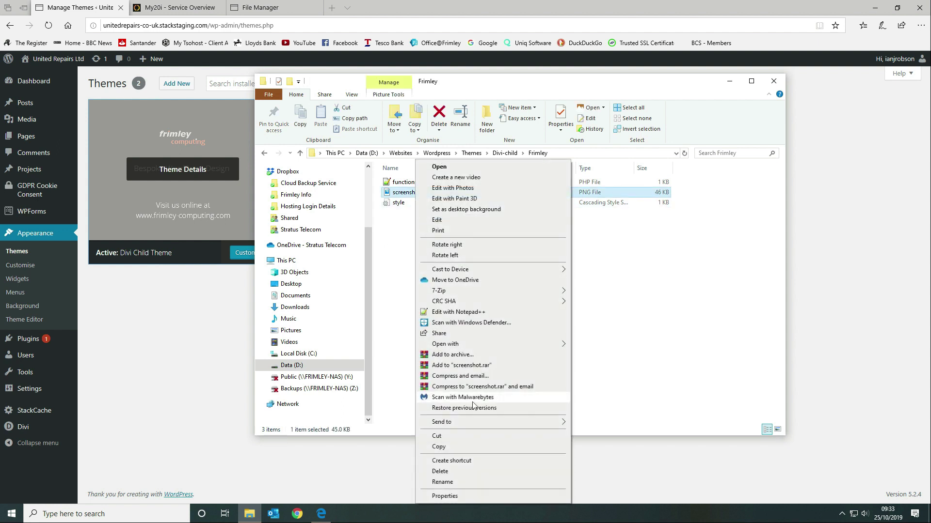
{"action": "left_click", "coordinate": [441, 497]}
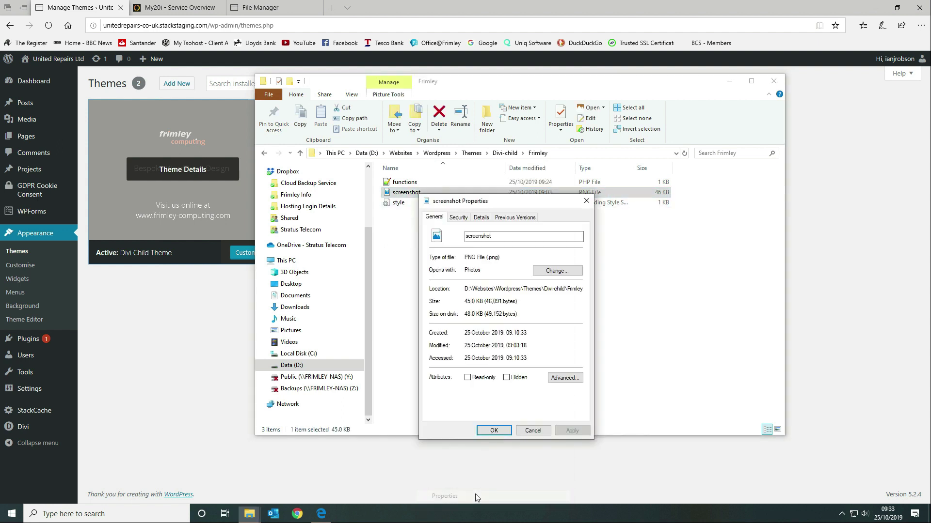
{"action": "left_click", "coordinate": [481, 217]}
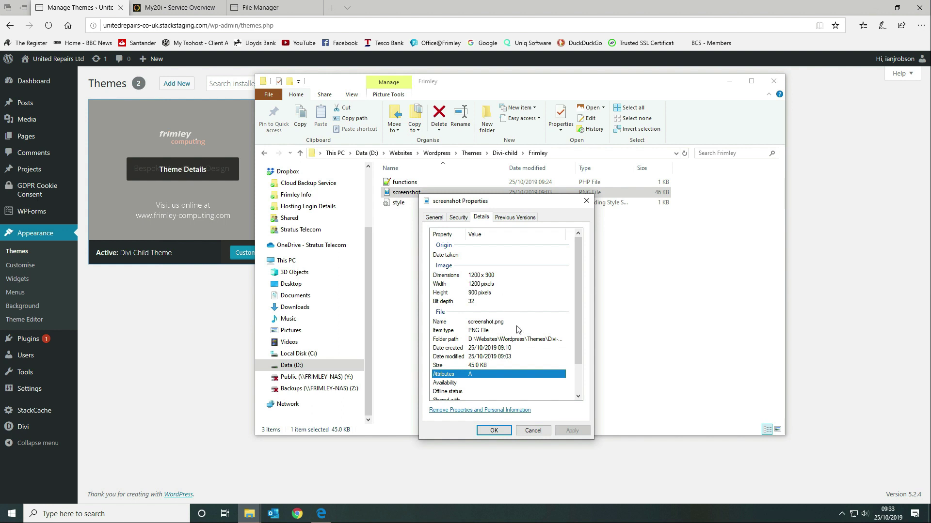
{"action": "left_click", "coordinate": [533, 430]}
{"action": "left_click", "coordinate": [239, 205]}
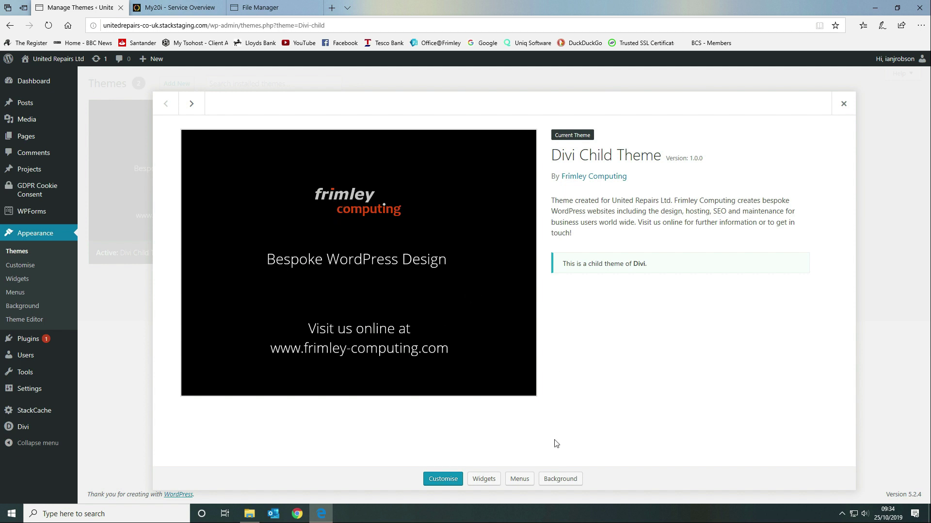
Open Divi > Theme Options and scroll down to confirm the Custom CSS box is empty.
{"action": "left_click", "coordinate": [843, 104]}
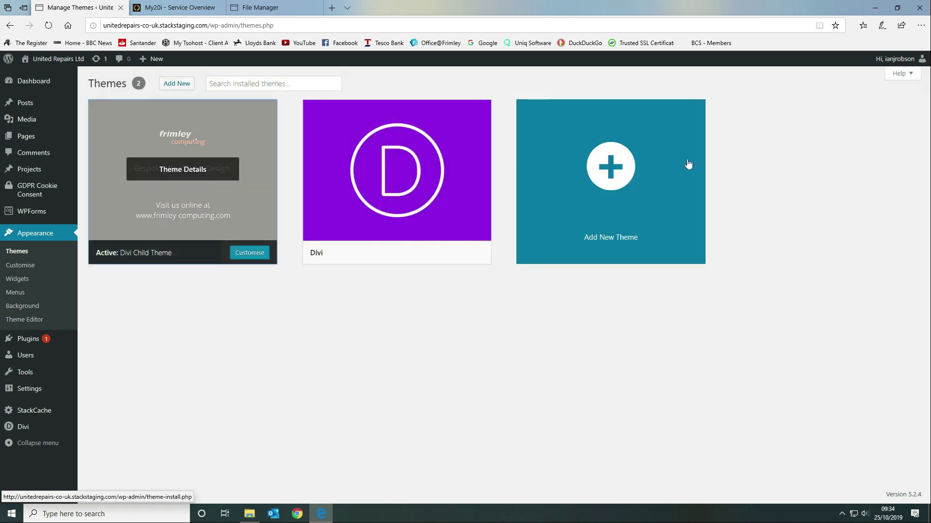
{"action": "left_click", "coordinate": [249, 513]}
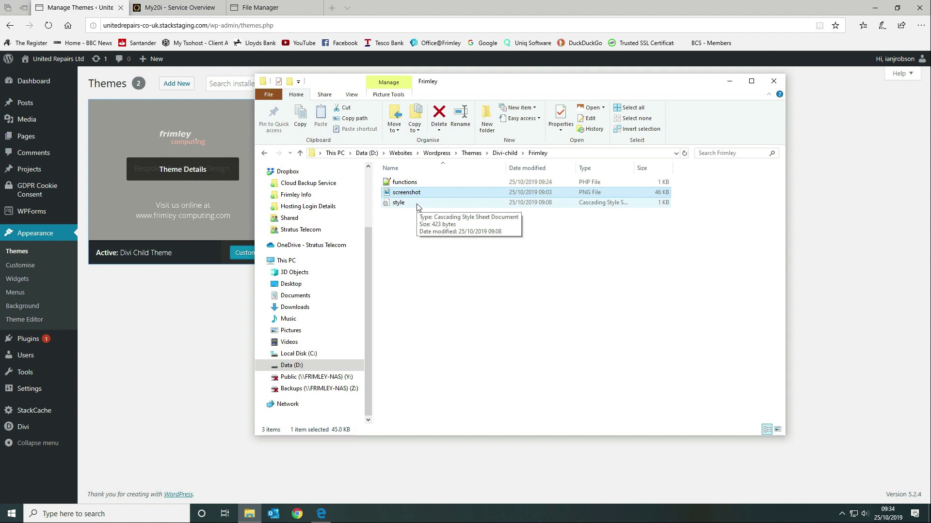
{"action": "left_click", "coordinate": [79, 7]}
{"action": "mouse_move", "coordinate": [68, 427]}
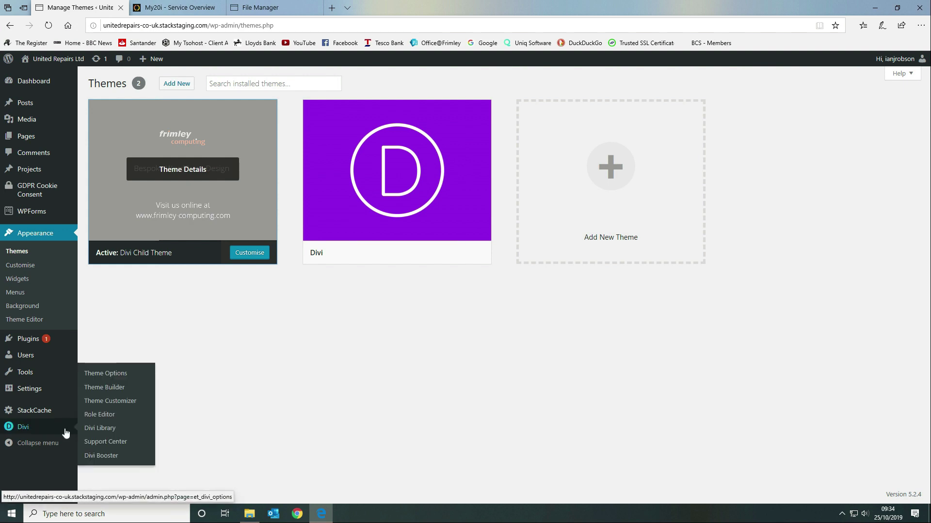
{"action": "left_click", "coordinate": [111, 375]}
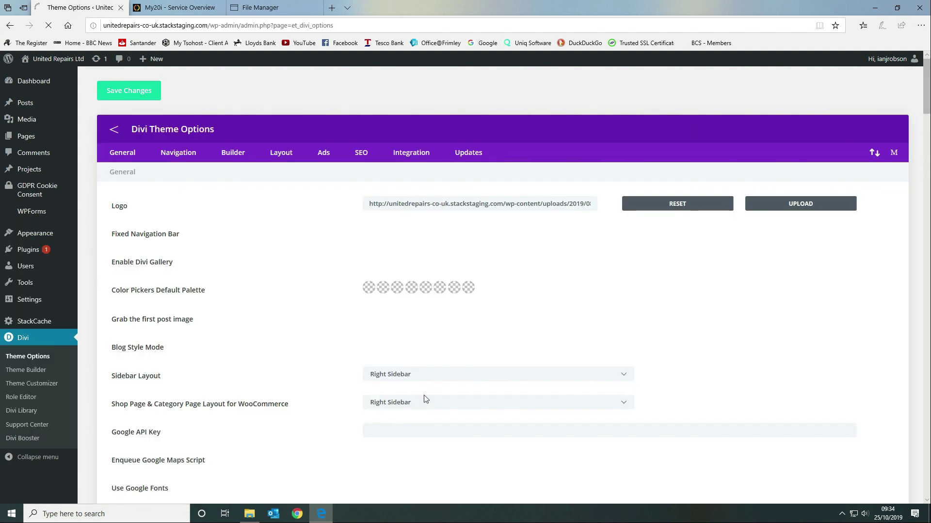
{"action": "scroll", "coordinate": [419, 385], "scroll_direction": "down", "scroll_amount": 15}
{"action": "scroll", "coordinate": [416, 381], "scroll_direction": "down", "scroll_amount": 2}
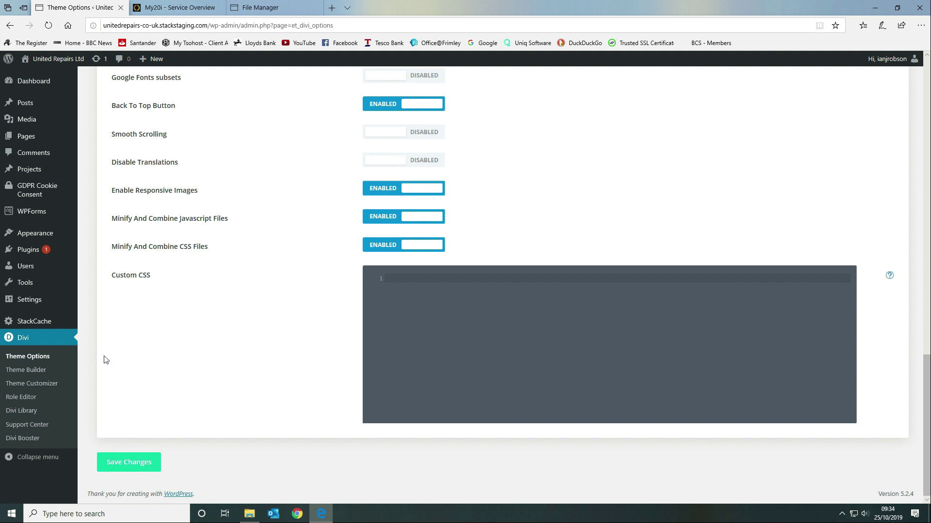
{"action": "mouse_move", "coordinate": [31, 252]}
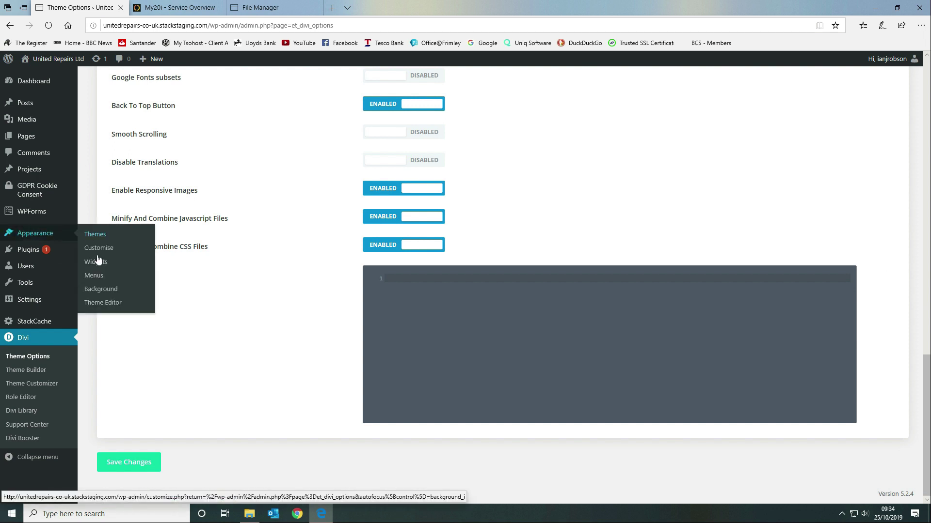
Open the Theme Editor on the Divi Child Theme's style.css and scroll through it.
{"action": "left_click", "coordinate": [109, 307]}
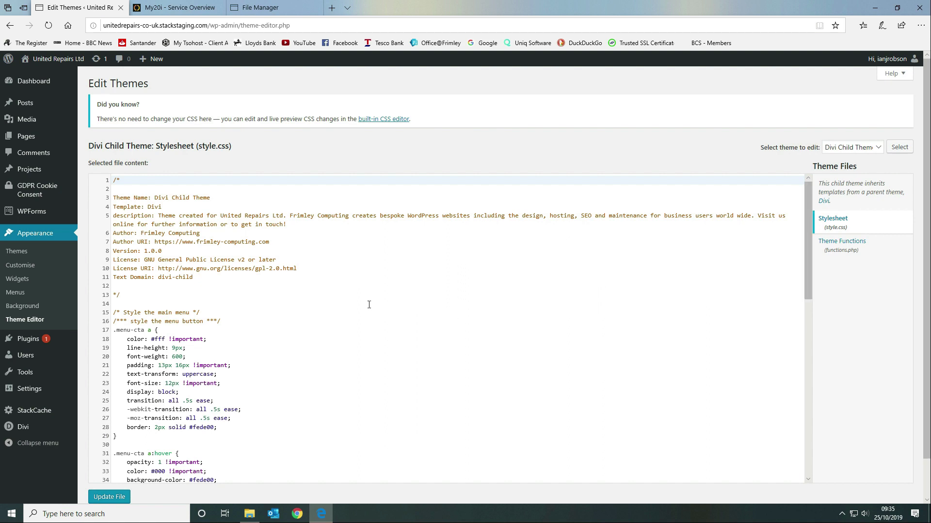
{"action": "scroll", "coordinate": [369, 304], "scroll_direction": "down", "scroll_amount": 10}
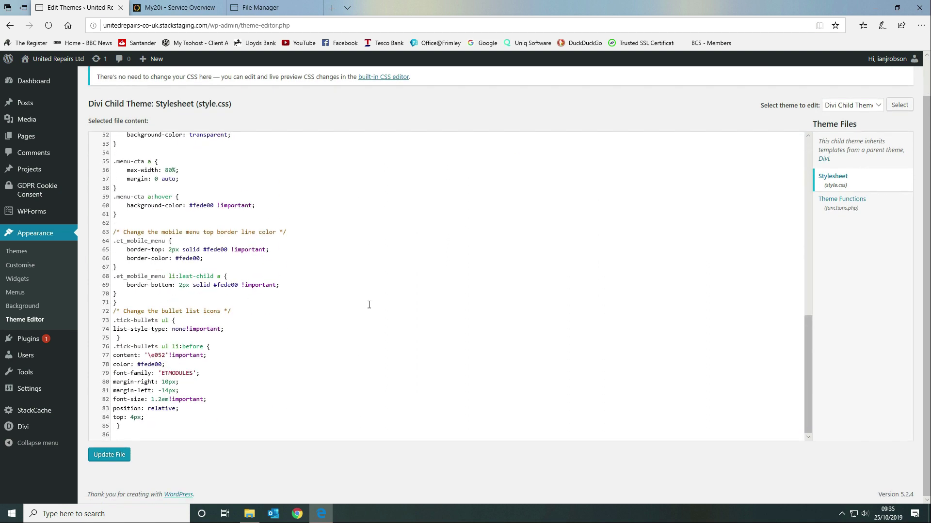
{"action": "scroll", "coordinate": [368, 304], "scroll_direction": "up", "scroll_amount": 10}
{"action": "scroll", "coordinate": [369, 304], "scroll_direction": "down", "scroll_amount": 2}
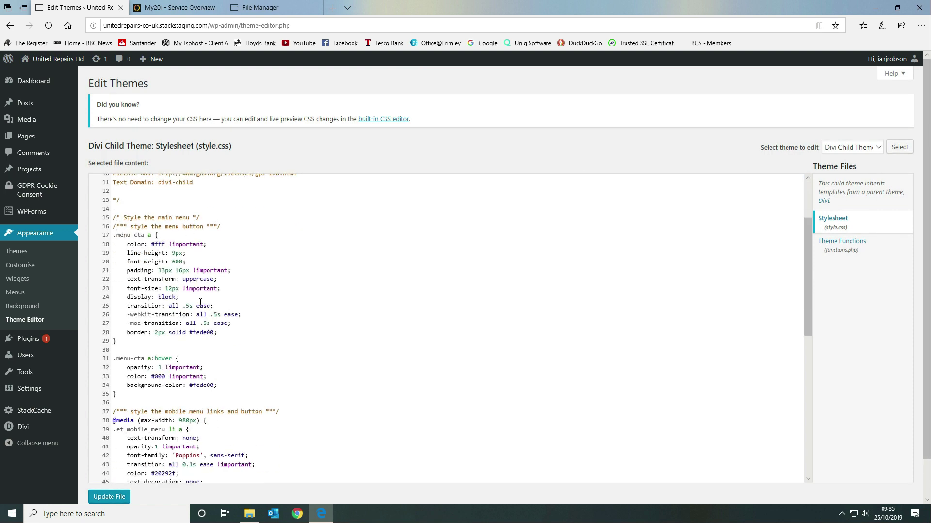
{"action": "scroll", "coordinate": [200, 303], "scroll_direction": "down", "scroll_amount": 5}
{"action": "scroll", "coordinate": [202, 305], "scroll_direction": "down", "scroll_amount": 1}
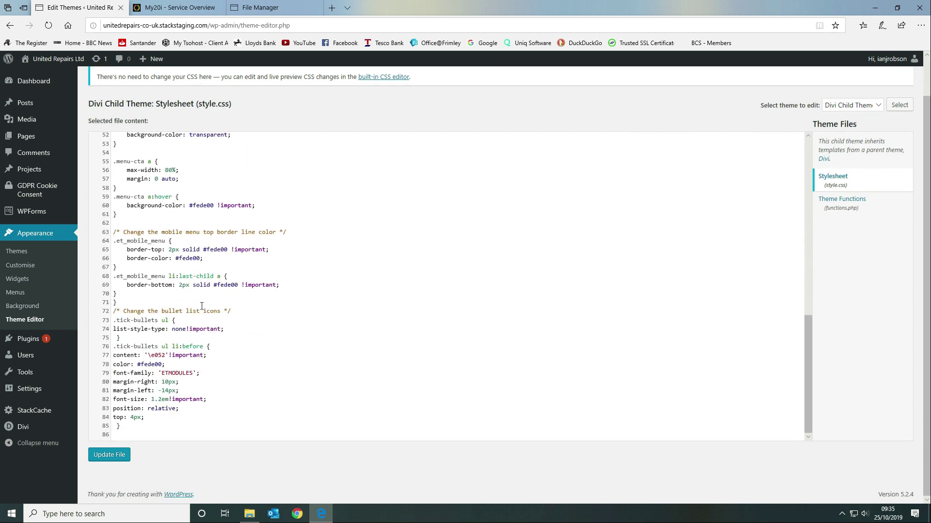
{"action": "scroll", "coordinate": [253, 319], "scroll_direction": "up", "scroll_amount": 10}
{"action": "scroll", "coordinate": [254, 319], "scroll_direction": "up", "scroll_amount": 1}
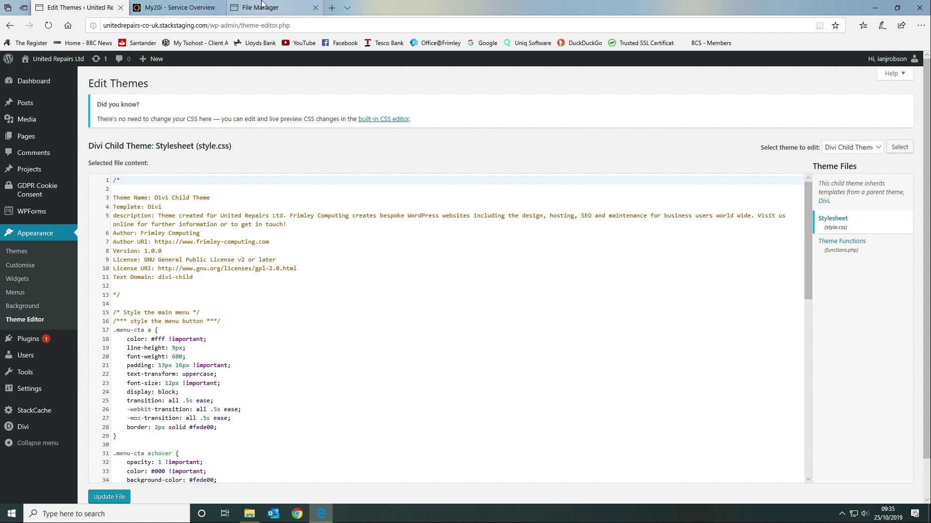
{"action": "mouse_move", "coordinate": [262, 2]}
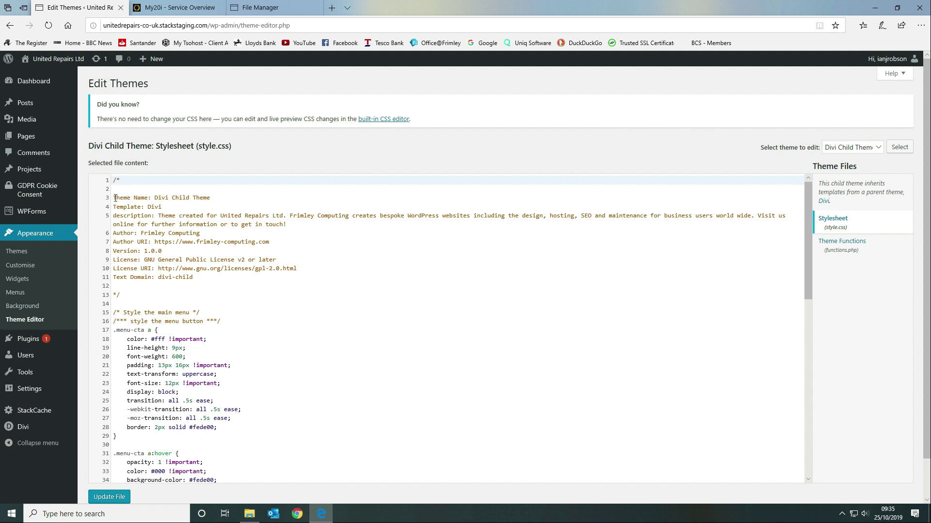
Highlight the Theme Name line and the parent Template: Divi in the style.css header.
{"action": "left_click_drag", "start_coordinate": [113, 197], "coordinate": [210, 199]}
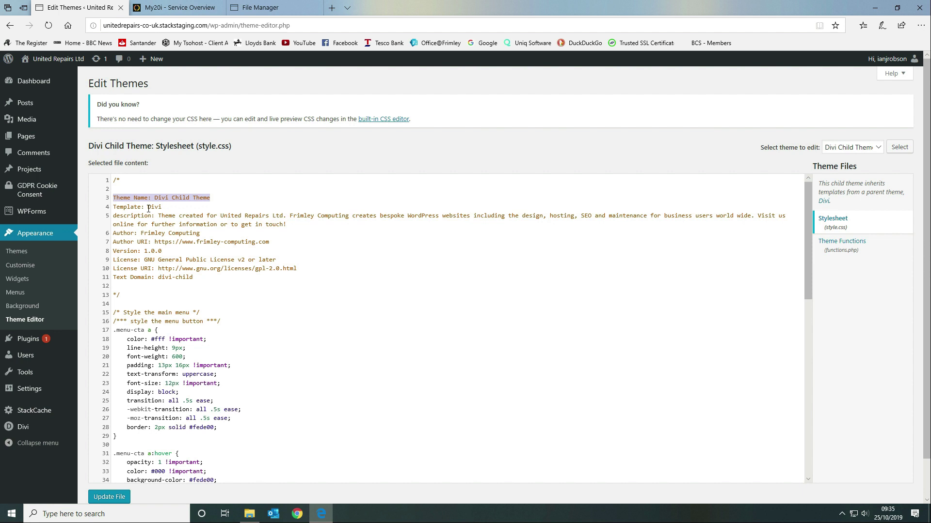
{"action": "left_click_drag", "start_coordinate": [147, 207], "coordinate": [162, 207]}
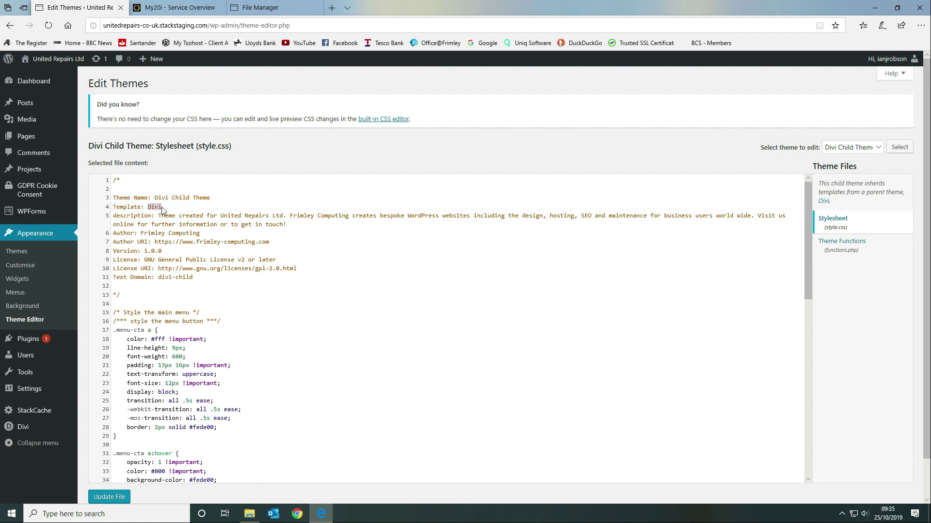
{"action": "mouse_move", "coordinate": [40, 424]}
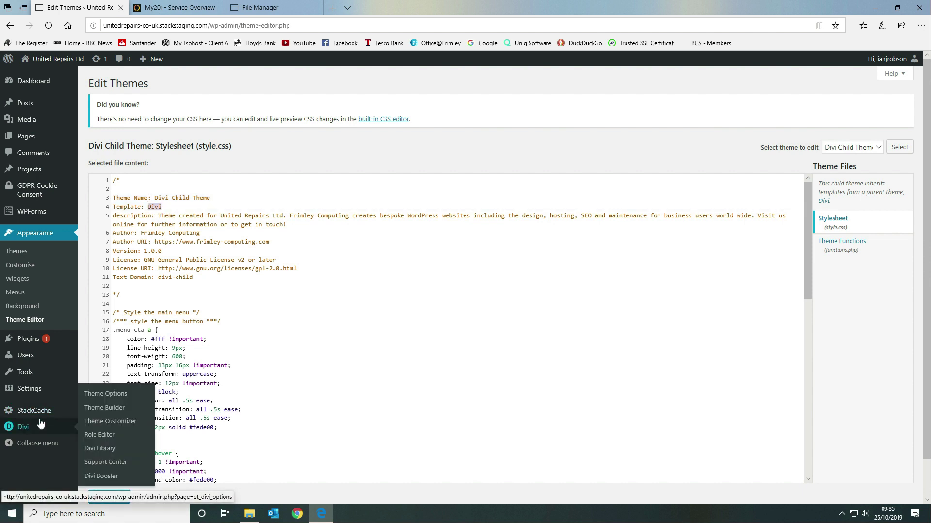
{"action": "left_click", "coordinate": [228, 221]}
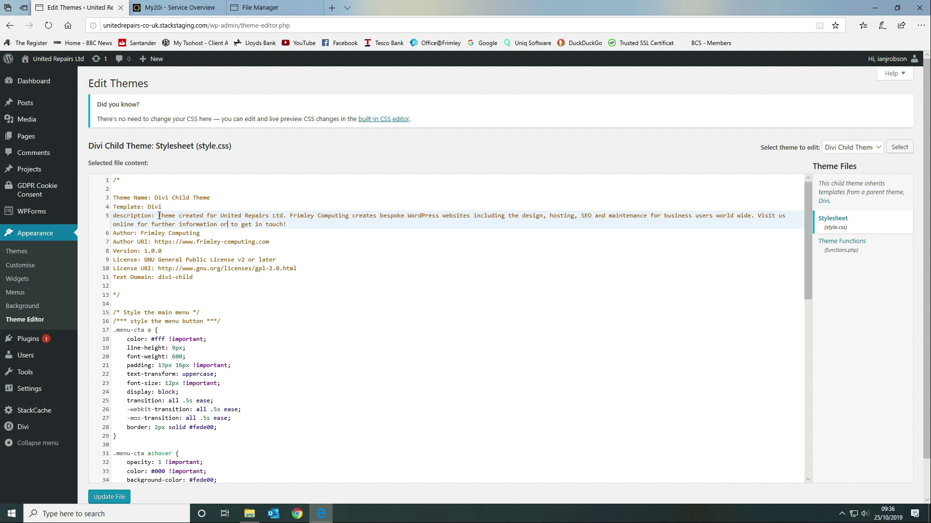
{"action": "right_click", "coordinate": [22, 251]}
Open the Themes list in a new tab and show the active Divi Child Theme's details.
{"action": "left_click", "coordinate": [59, 260]}
{"action": "left_click", "coordinate": [191, 7]}
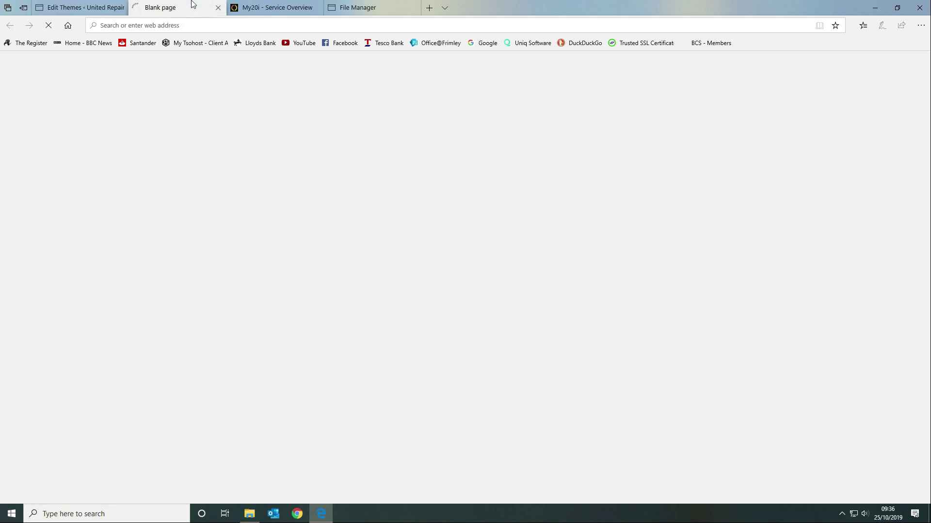
{"action": "left_click", "coordinate": [208, 187]}
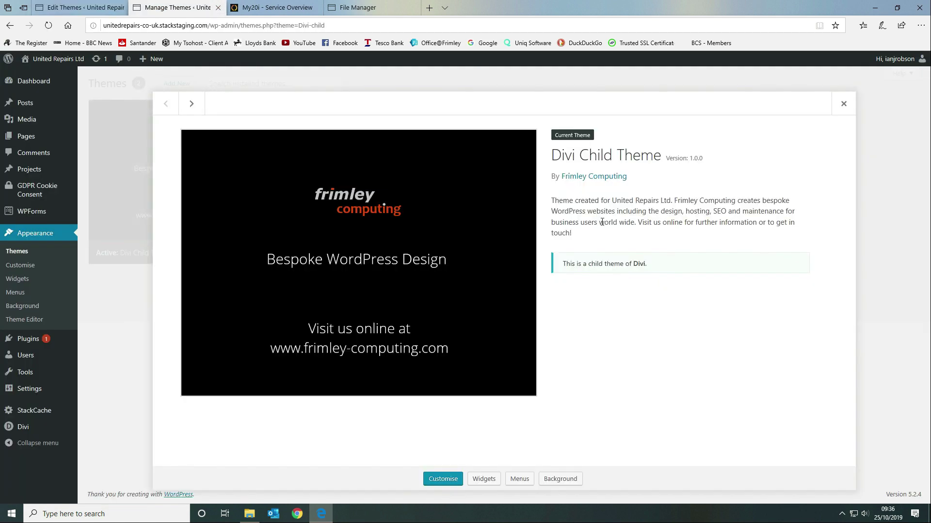
{"action": "left_click", "coordinate": [103, 7]}
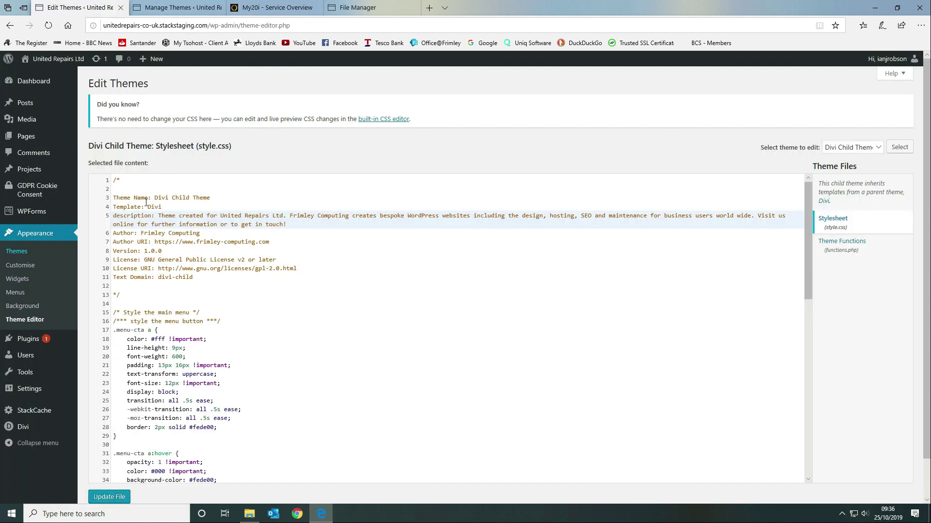
{"action": "left_click", "coordinate": [177, 8]}
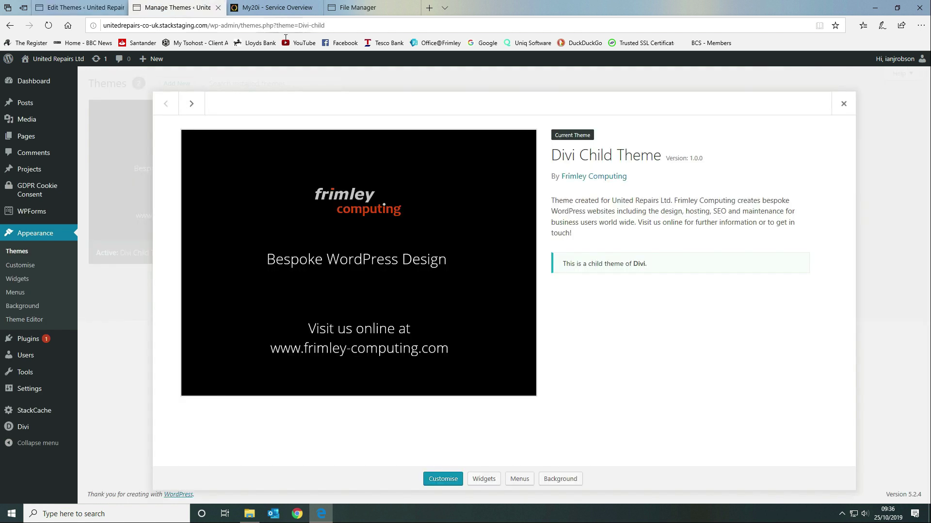
Compare the theme's name, author, child-of-Divi note and description with the style.css header.
{"action": "left_click_drag", "start_coordinate": [654, 271], "coordinate": [624, 155]}
{"action": "left_click", "coordinate": [555, 155]}
{"action": "left_click", "coordinate": [90, 5]}
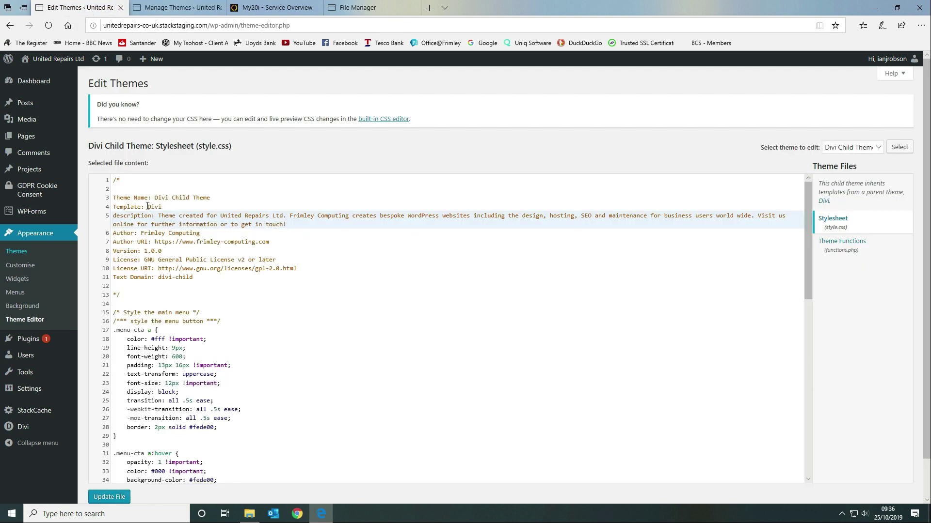
{"action": "left_click", "coordinate": [180, 7]}
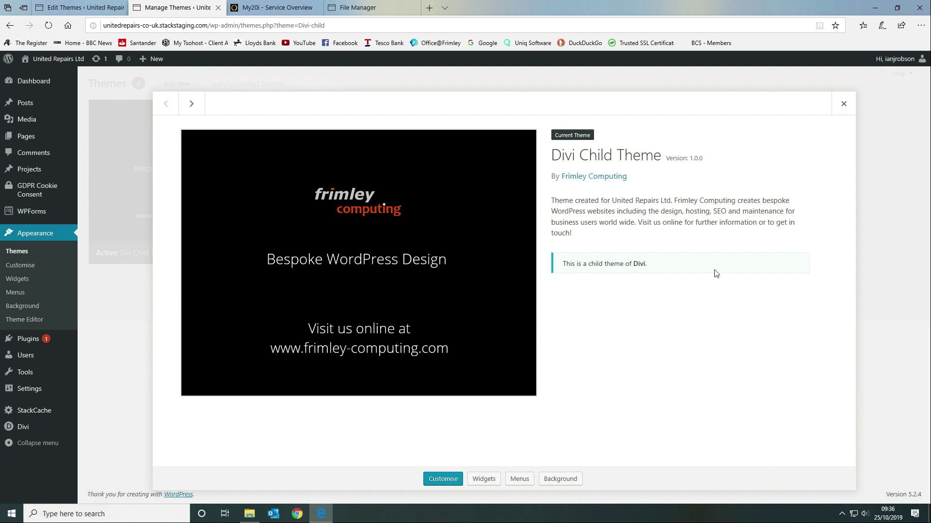
{"action": "left_click_drag", "start_coordinate": [651, 268], "coordinate": [566, 266]}
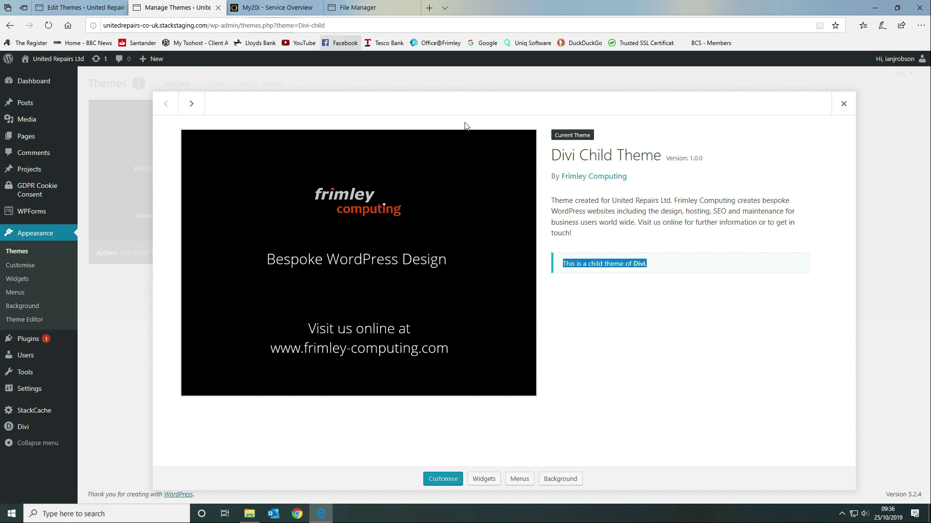
{"action": "left_click", "coordinate": [83, 7]}
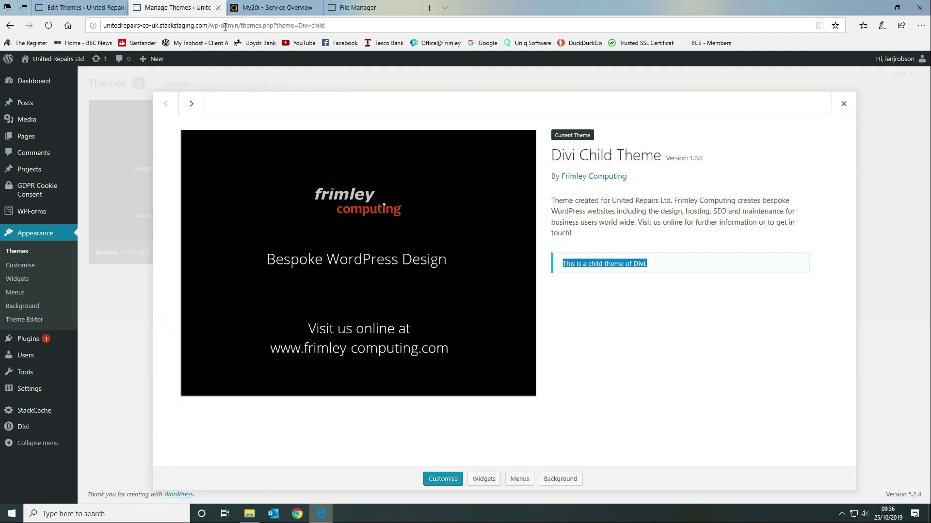
{"action": "left_click", "coordinate": [176, 8]}
{"action": "left_click_drag", "start_coordinate": [553, 201], "coordinate": [674, 228]}
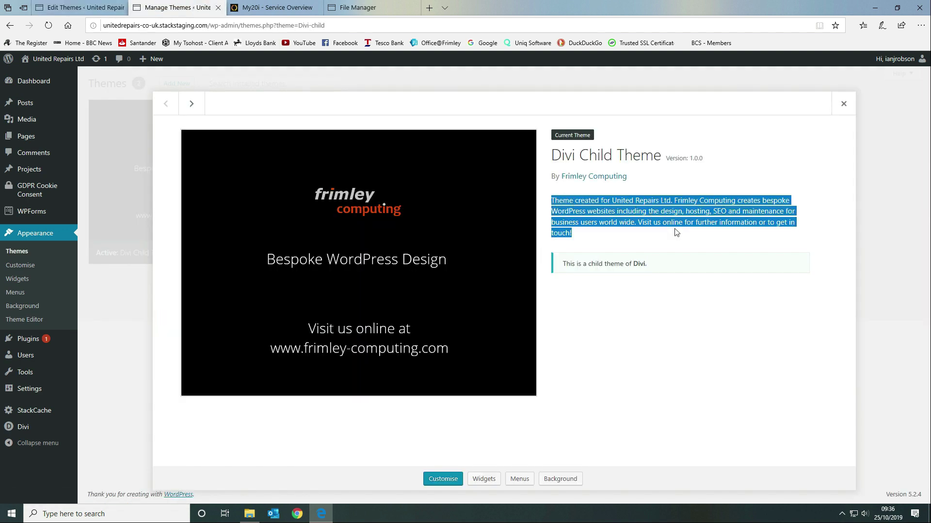
{"action": "left_click", "coordinate": [72, 7]}
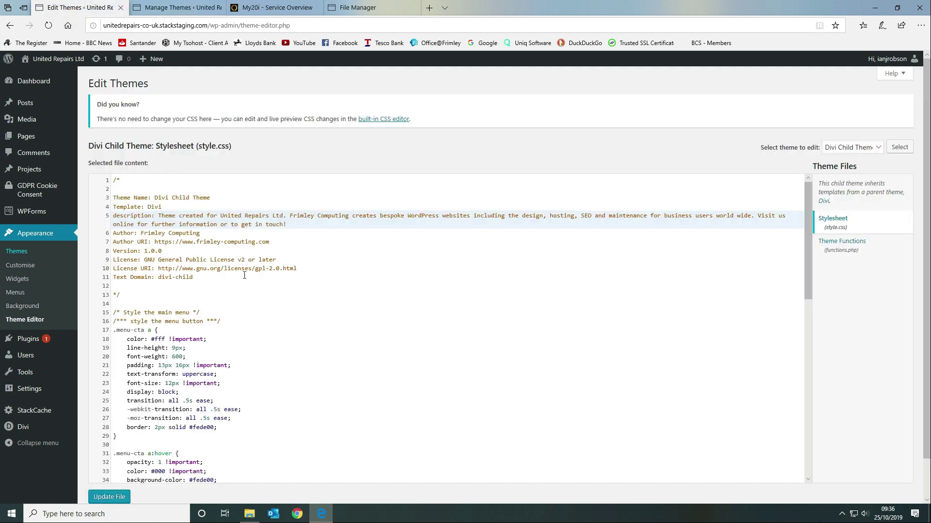
Highlight the Version, License, License URI and Text Domain: divi-child header lines, then open the 20i overview.
{"action": "left_click", "coordinate": [115, 260]}
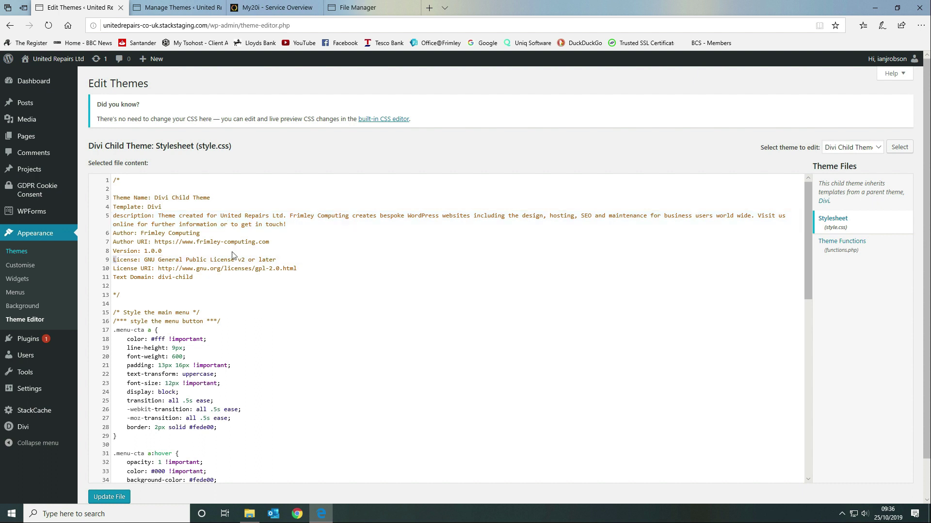
{"action": "left_click_drag", "start_coordinate": [276, 260], "coordinate": [112, 257]}
{"action": "left_click", "coordinate": [277, 269]}
{"action": "left_click_drag", "start_coordinate": [299, 268], "coordinate": [113, 268]}
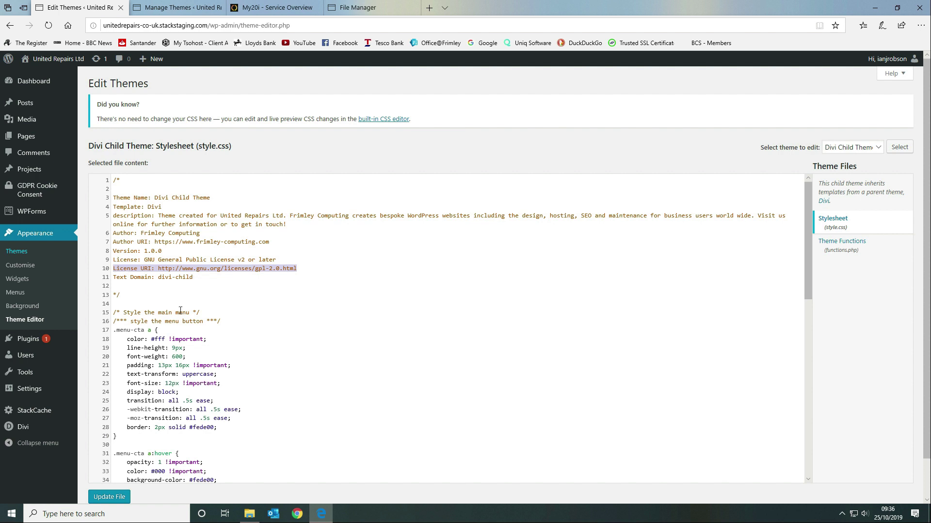
{"action": "left_click_drag", "start_coordinate": [114, 279], "coordinate": [199, 283]}
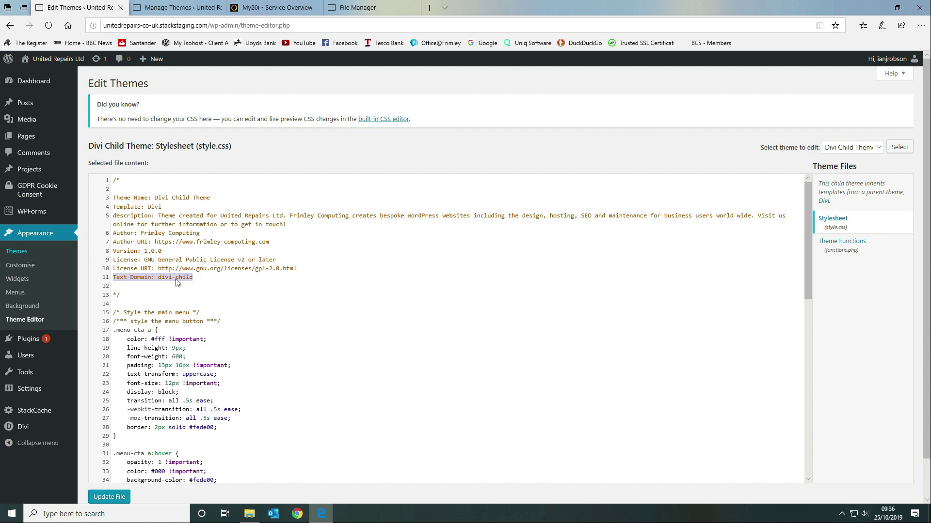
{"action": "mouse_move", "coordinate": [272, 4]}
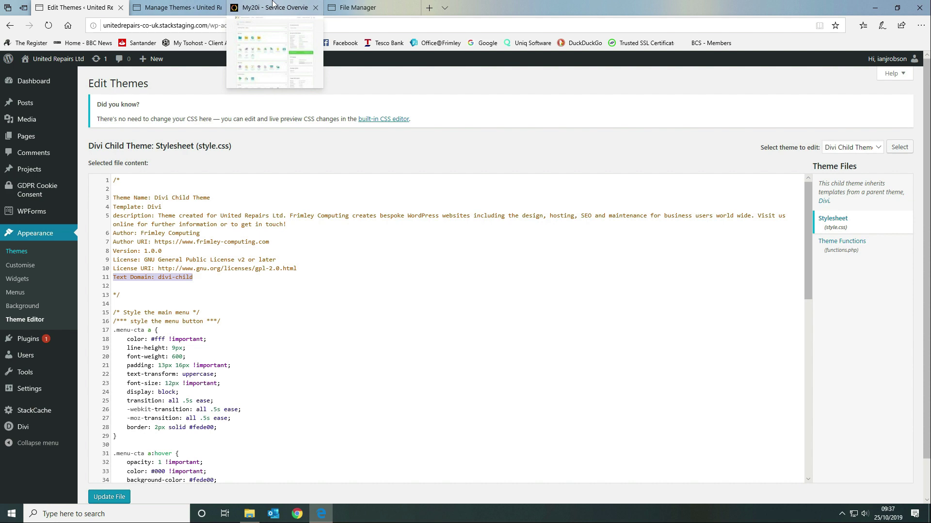
{"action": "left_click", "coordinate": [273, 5]}
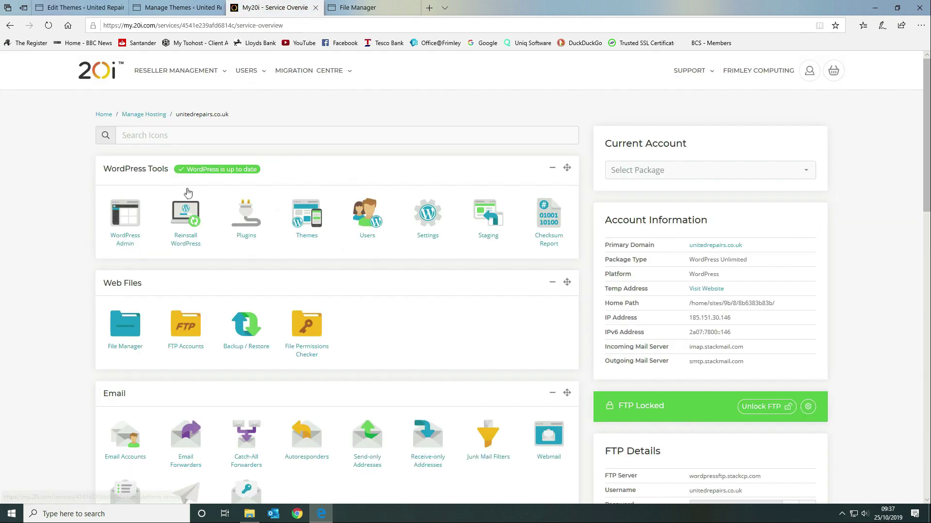
In 20i File Manager, close functions.php, open the Divi-child folder, then return to the stylesheet editor.
{"action": "left_click", "coordinate": [353, 5]}
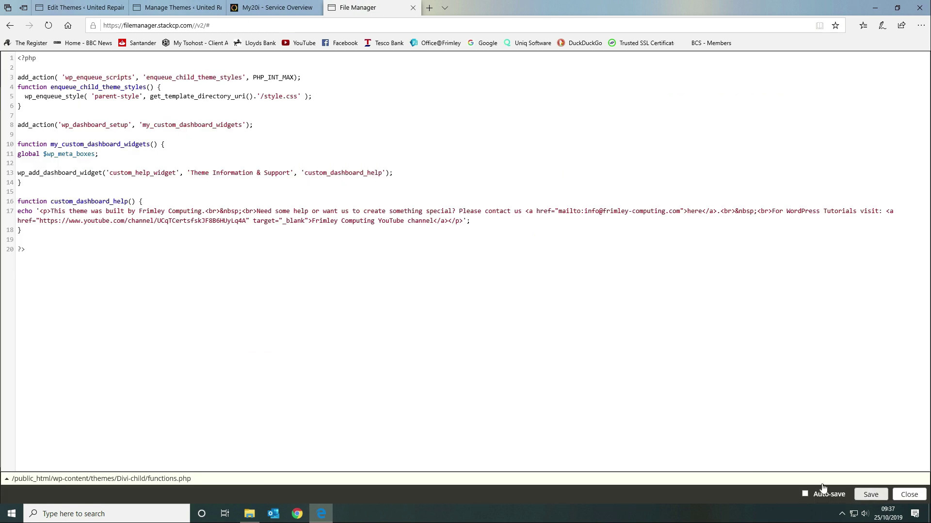
{"action": "left_click", "coordinate": [909, 495]}
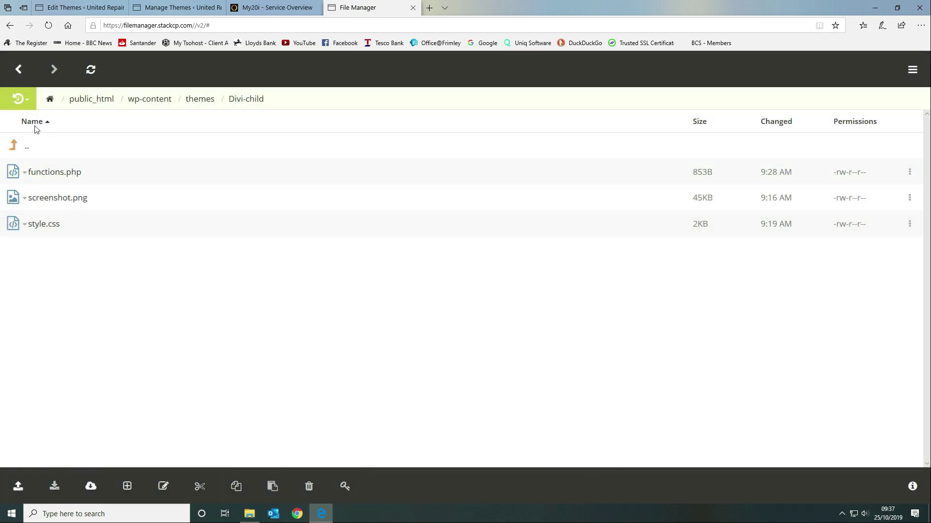
{"action": "left_click", "coordinate": [14, 154]}
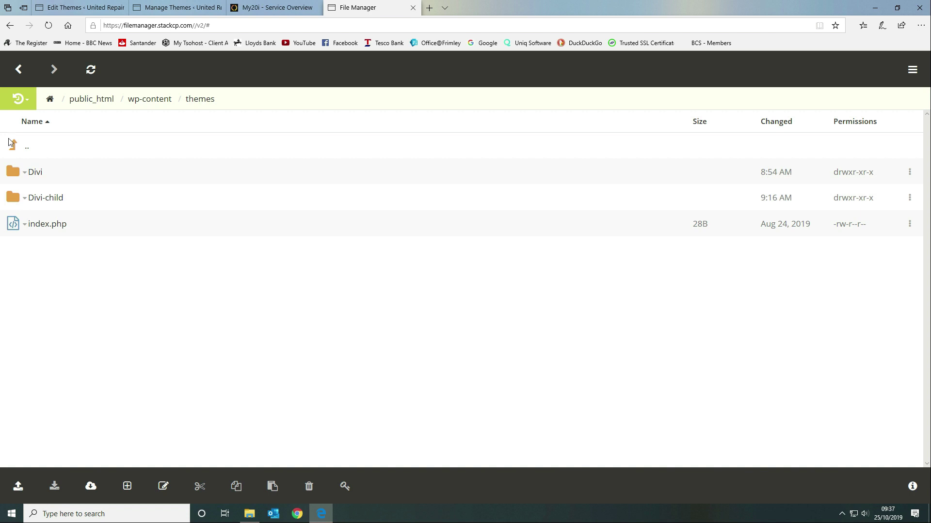
{"action": "left_click", "coordinate": [56, 202]}
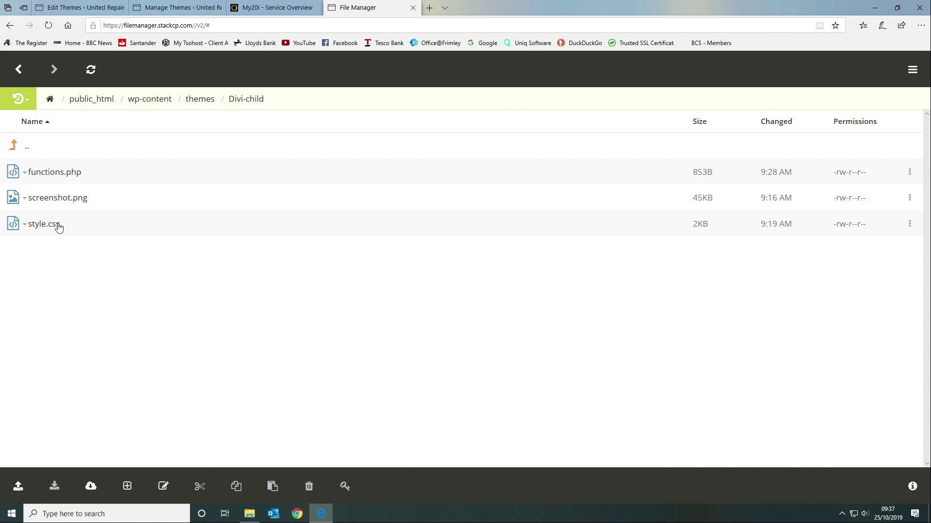
{"action": "left_click", "coordinate": [80, 7]}
Open the child theme's functions.php in the Theme Editor.
{"action": "scroll", "coordinate": [204, 246], "scroll_direction": "down", "scroll_amount": 4}
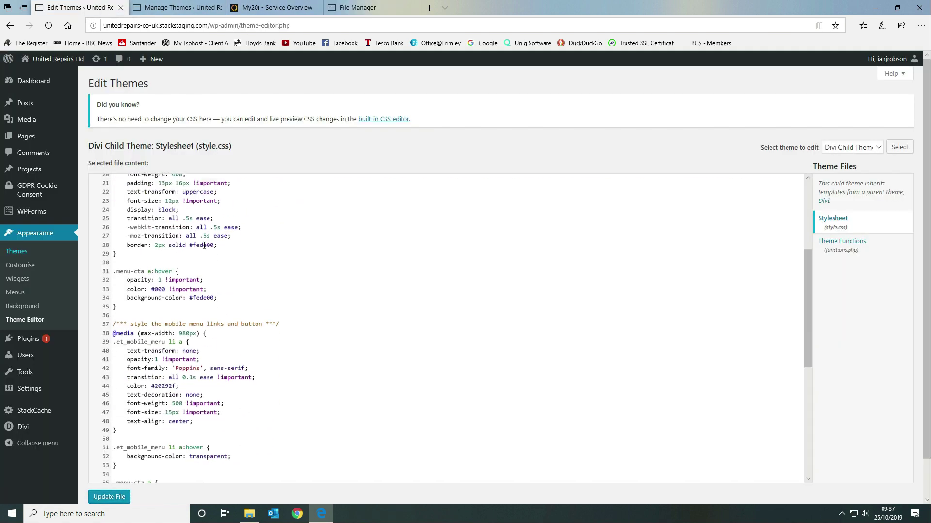
{"action": "scroll", "coordinate": [204, 246], "scroll_direction": "down", "scroll_amount": 6}
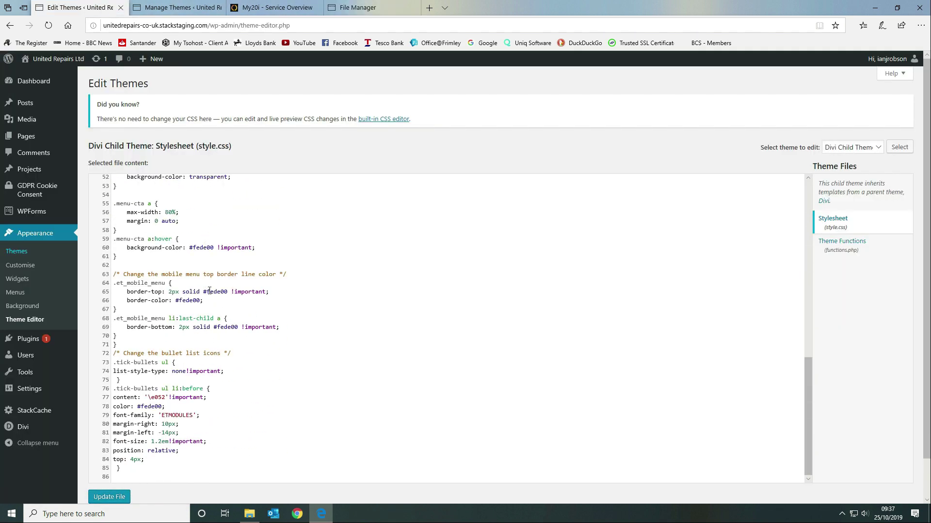
{"action": "scroll", "coordinate": [209, 291], "scroll_direction": "up", "scroll_amount": 10}
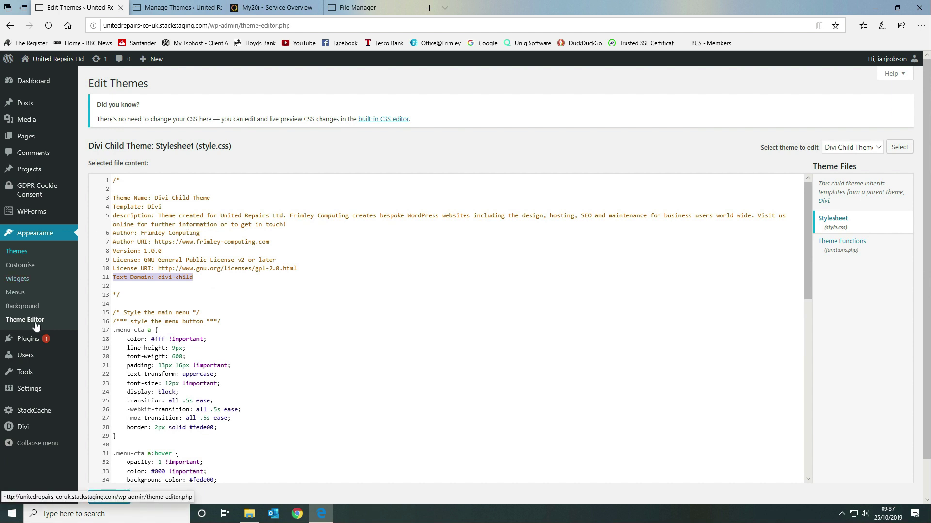
{"action": "left_click", "coordinate": [826, 244]}
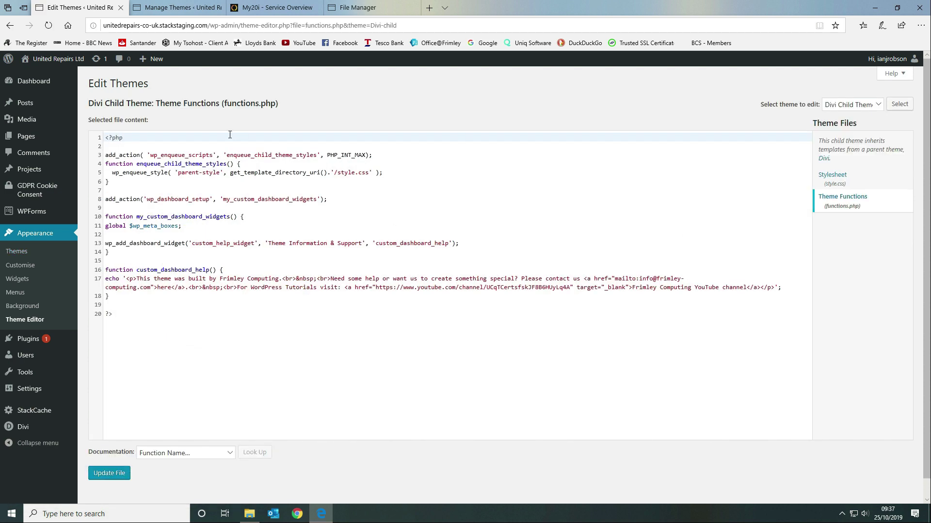
Review the parent-stylesheet enqueue and the 'Theme Information & Support' dashboard widget code.
{"action": "left_click_drag", "start_coordinate": [105, 155], "coordinate": [418, 186]}
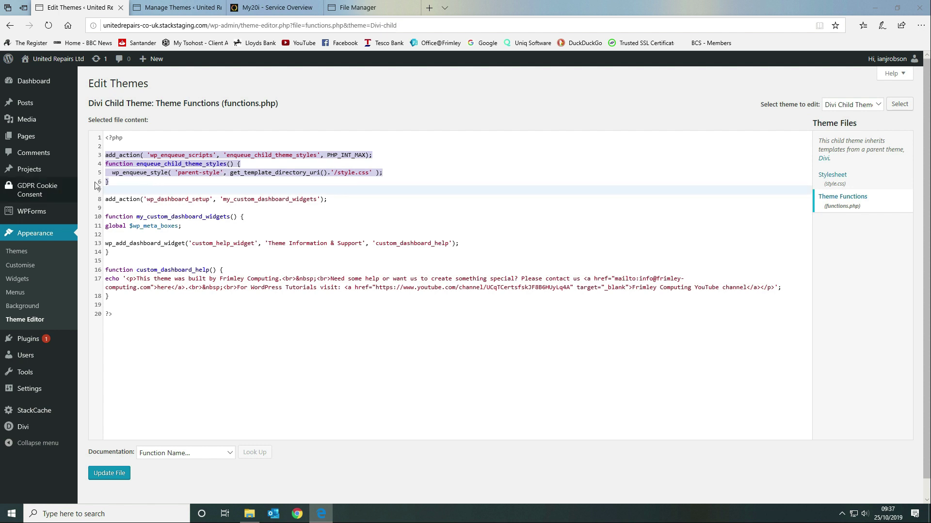
{"action": "left_click", "coordinate": [257, 182]}
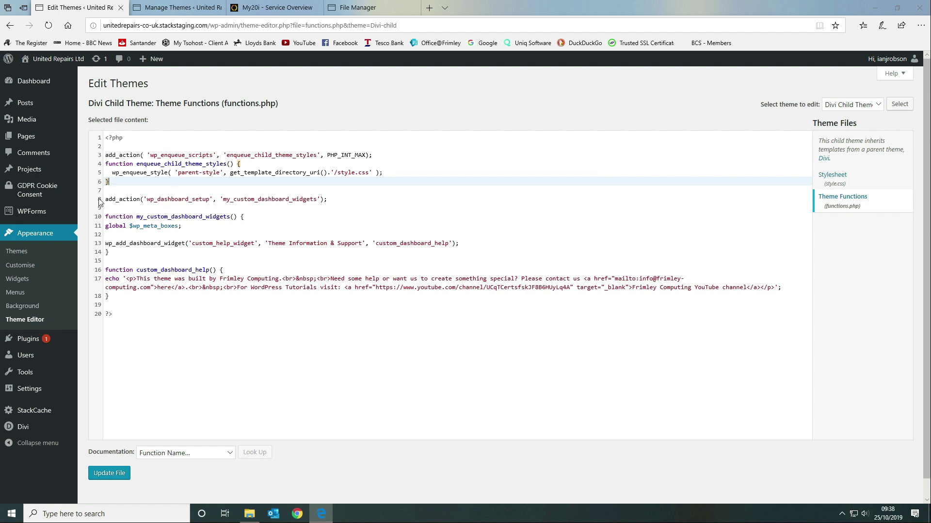
{"action": "left_click_drag", "start_coordinate": [106, 200], "coordinate": [331, 310]}
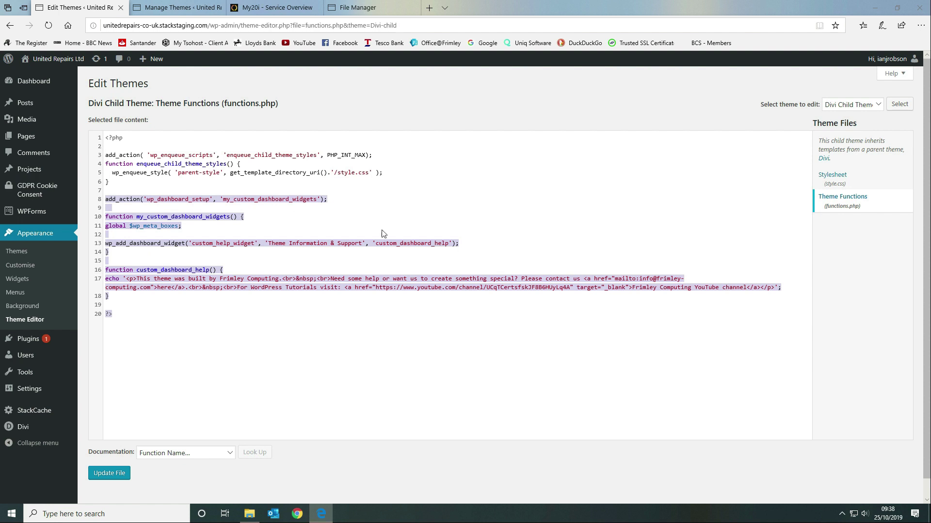
{"action": "key", "text": "Up"}
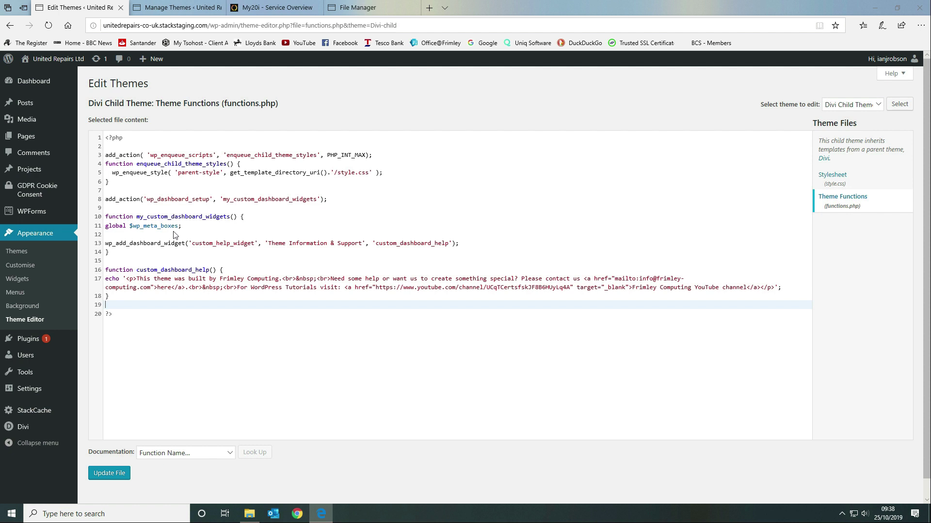
{"action": "left_click_drag", "start_coordinate": [268, 245], "coordinate": [365, 251]}
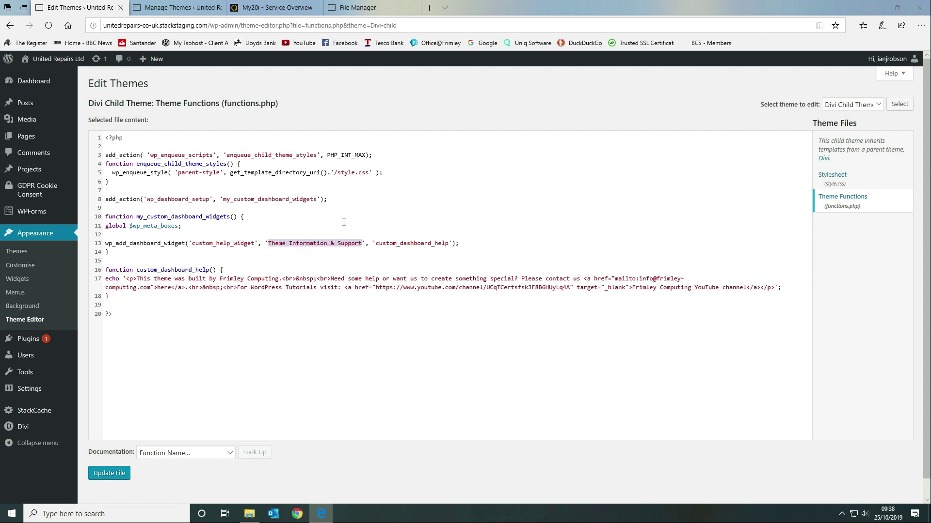
{"action": "left_click", "coordinate": [178, 8]}
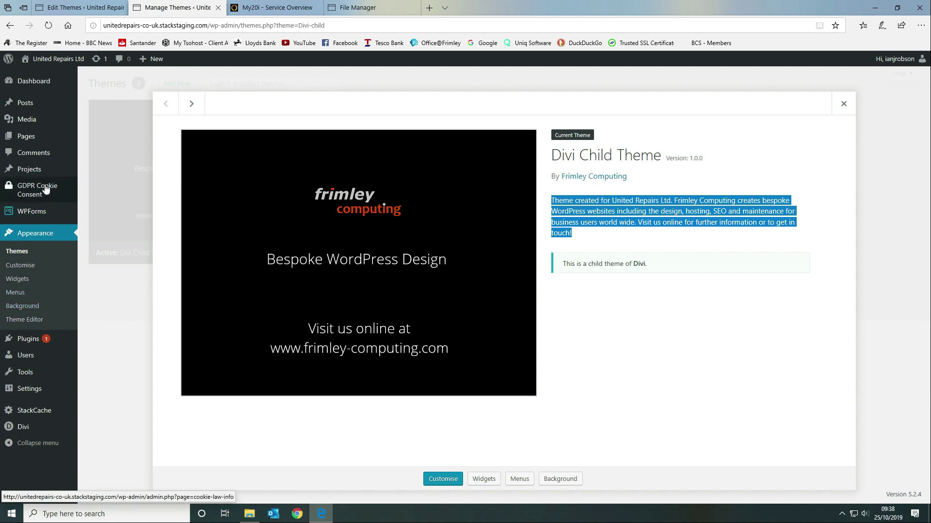
On the Dashboard, toggle the Theme Information & Support widget off and on in Screen Options.
{"action": "left_click", "coordinate": [34, 81]}
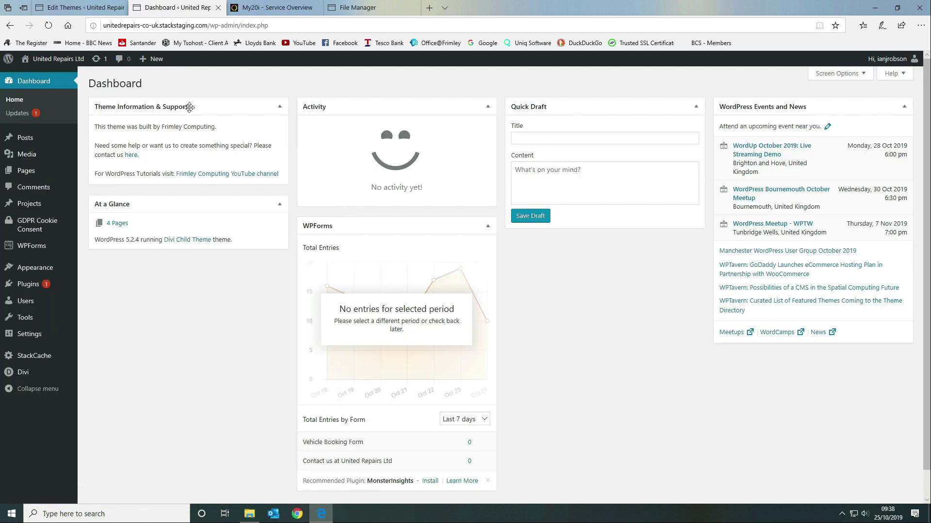
{"action": "left_click", "coordinate": [99, 8]}
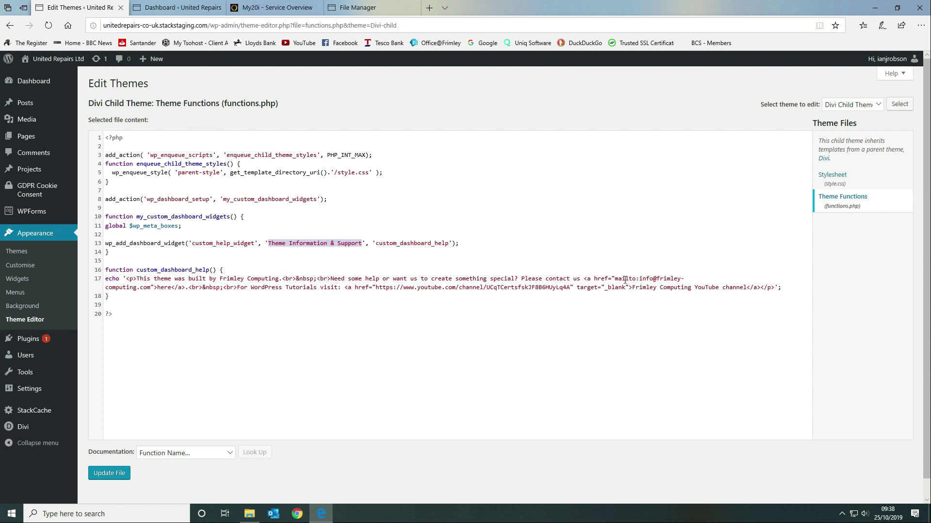
{"action": "left_click", "coordinate": [177, 7]}
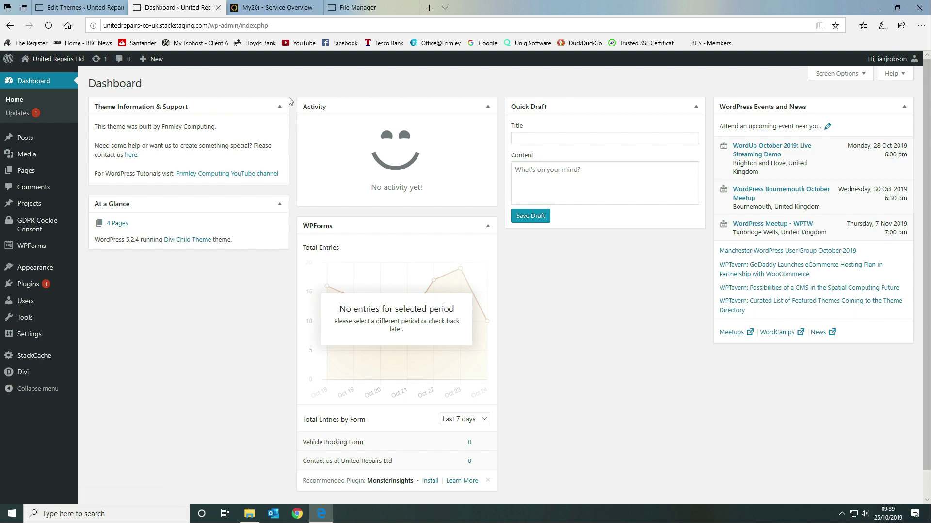
{"action": "left_click", "coordinate": [839, 73]}
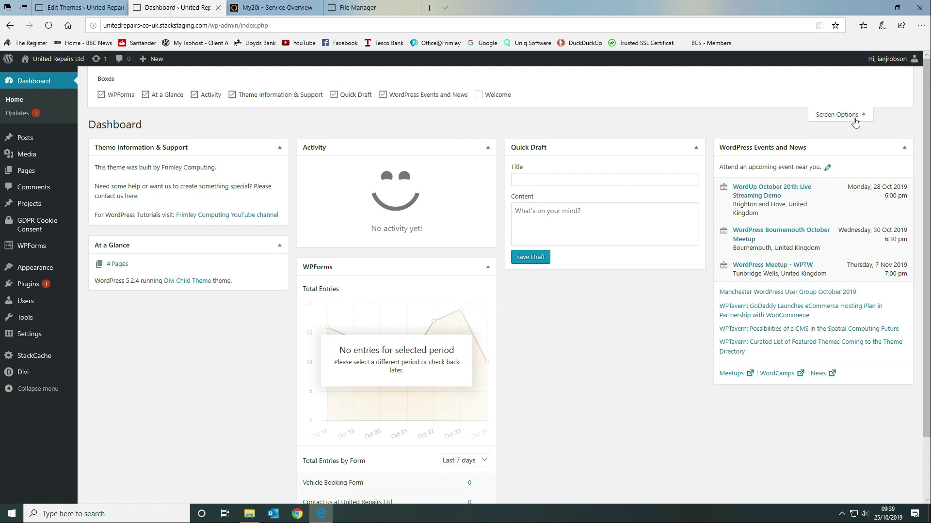
{"action": "left_click", "coordinate": [232, 95]}
{"action": "left_click", "coordinate": [232, 95]}
{"action": "left_click", "coordinate": [848, 116]}
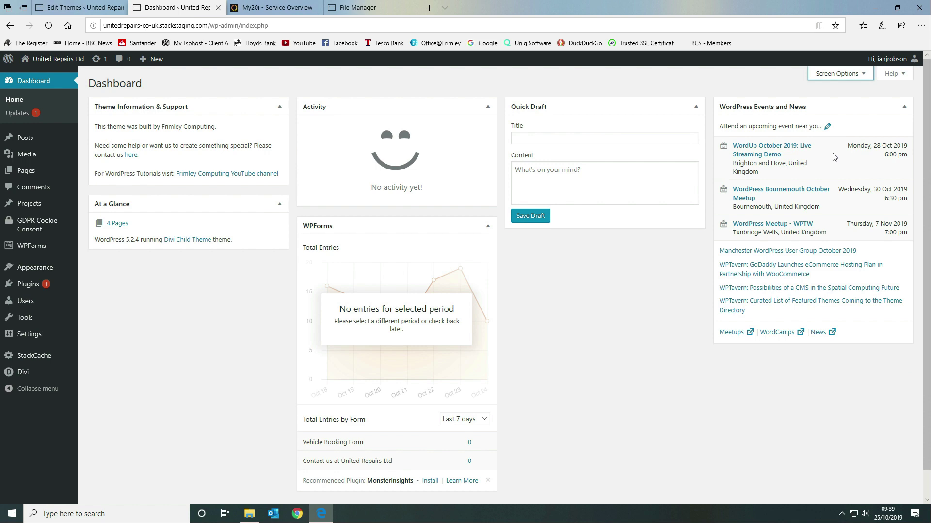
Collapse the WPForms widget and reopen the child theme's style.css in the editor.
{"action": "left_click", "coordinate": [487, 226]}
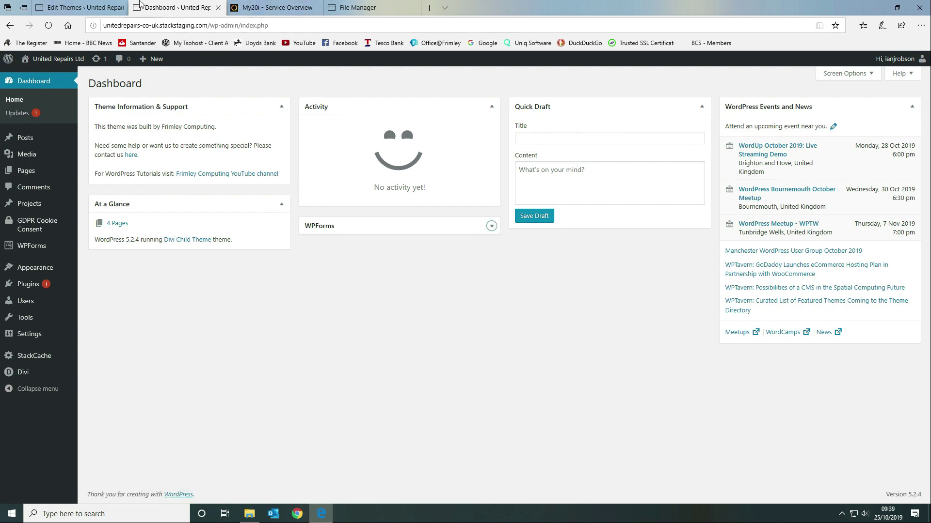
{"action": "left_click", "coordinate": [85, 6]}
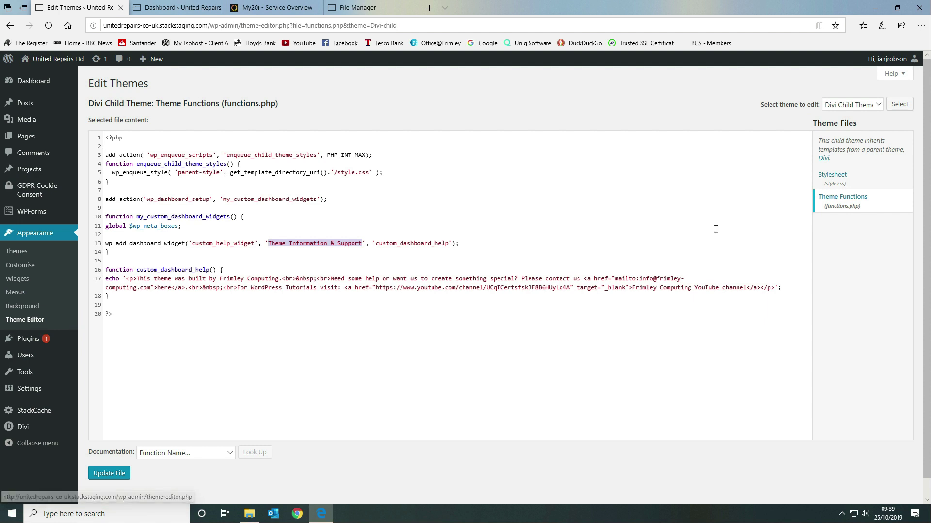
{"action": "left_click", "coordinate": [853, 185]}
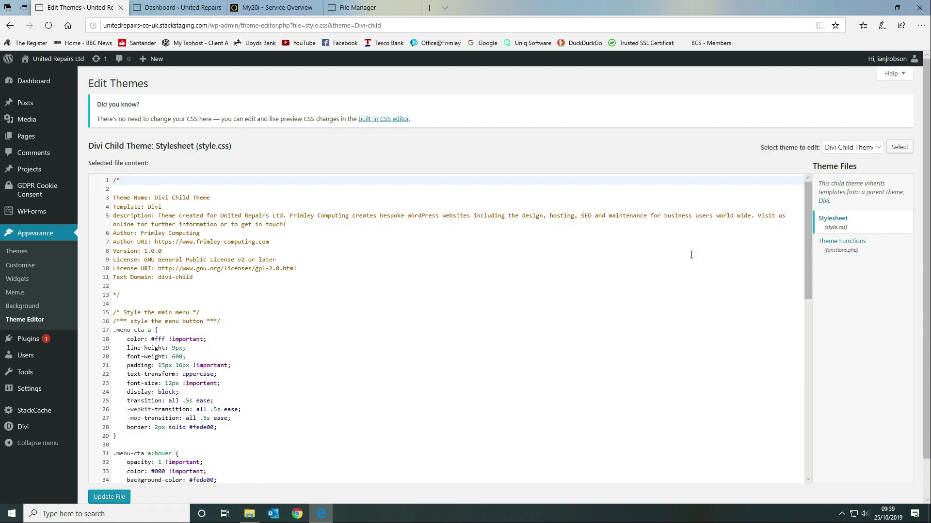
Scroll through style.css and open the live site in a new tab via Visit Site.
{"action": "scroll", "coordinate": [447, 206], "scroll_direction": "down", "scroll_amount": 10}
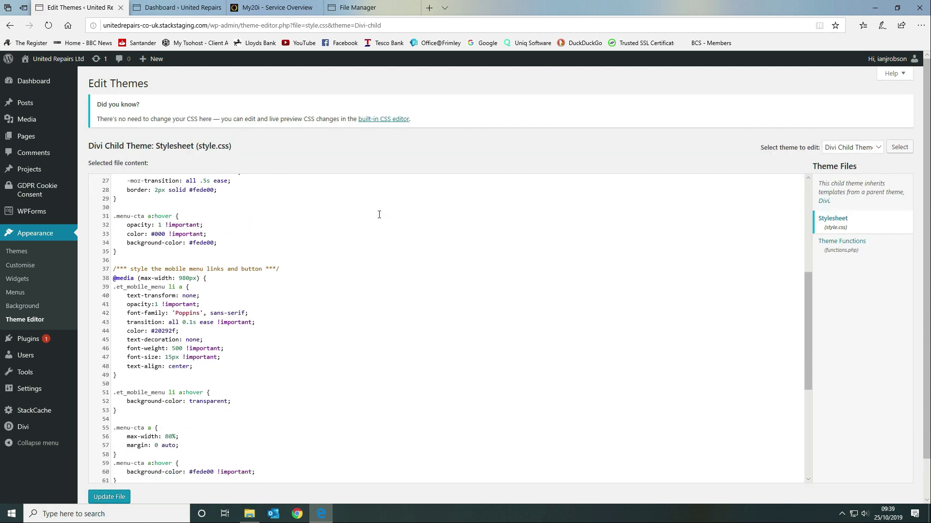
{"action": "scroll", "coordinate": [379, 215], "scroll_direction": "down", "scroll_amount": 1}
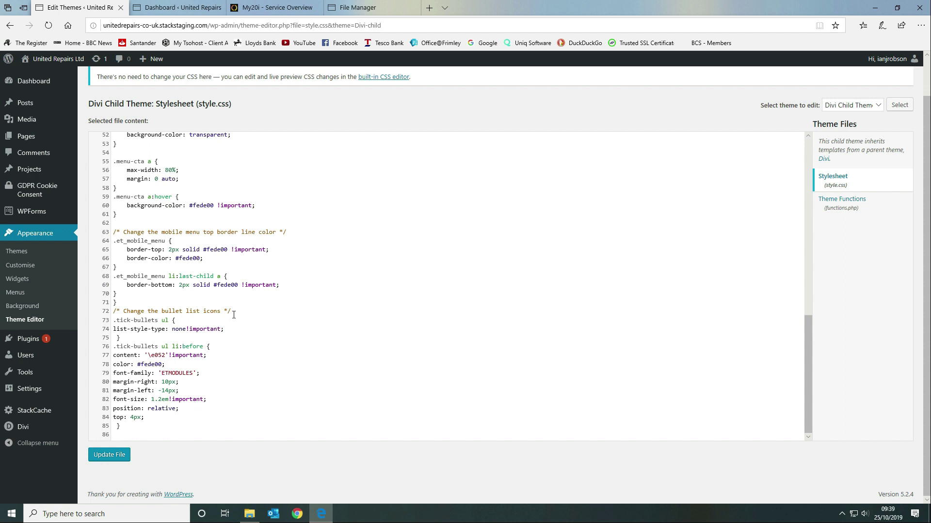
{"action": "mouse_move", "coordinate": [53, 58]}
{"action": "right_click", "coordinate": [47, 78]}
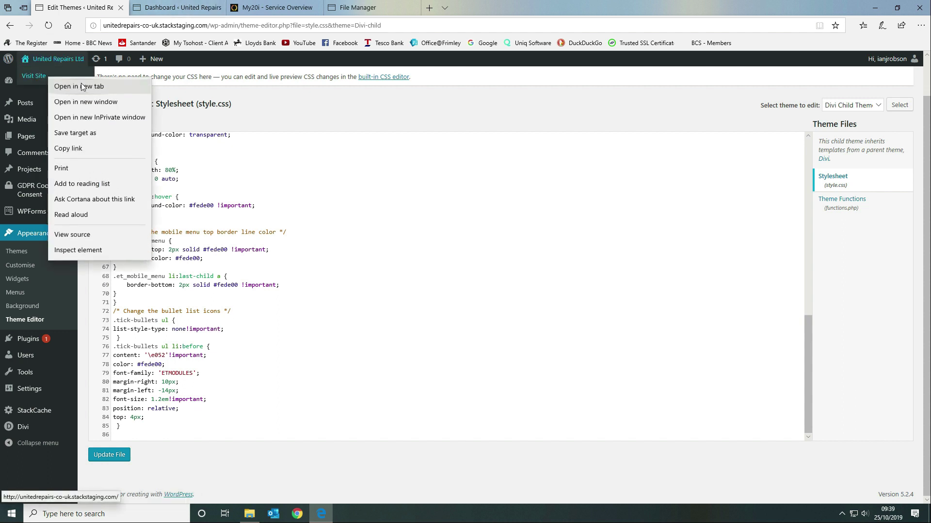
{"action": "left_click", "coordinate": [82, 86]}
{"action": "left_click", "coordinate": [274, 8]}
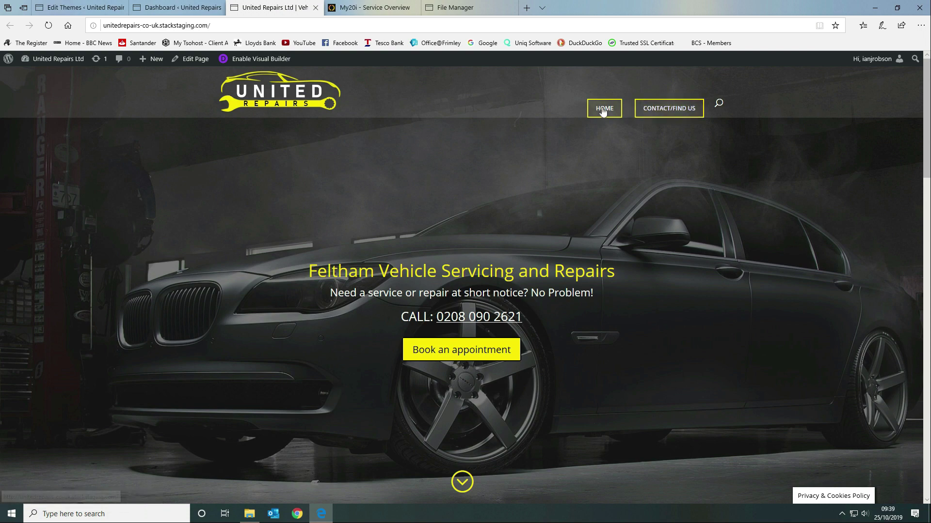
Return to the style.css editor, scroll back to the top, and go to the Themes page.
{"action": "left_click", "coordinate": [80, 8]}
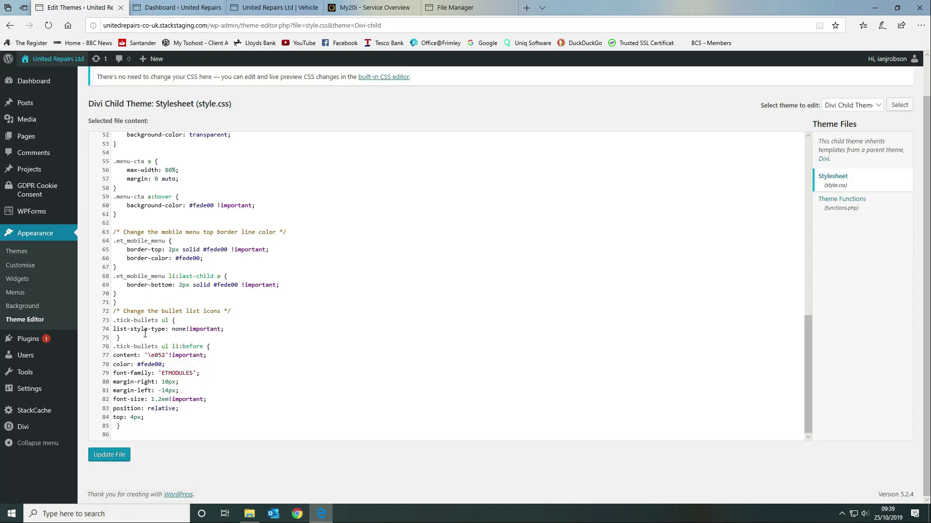
{"action": "scroll", "coordinate": [159, 359], "scroll_direction": "up", "scroll_amount": 2}
{"action": "scroll", "coordinate": [164, 372], "scroll_direction": "up", "scroll_amount": 15}
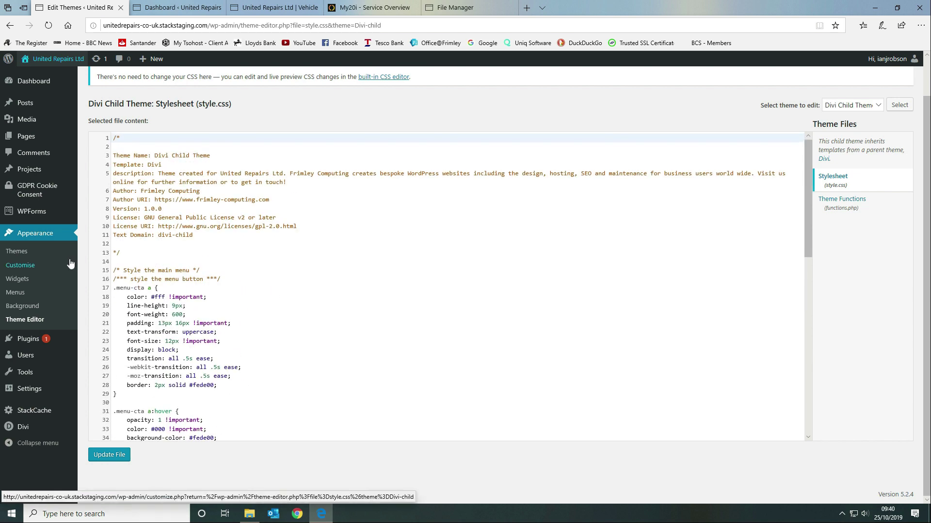
{"action": "left_click", "coordinate": [17, 252]}
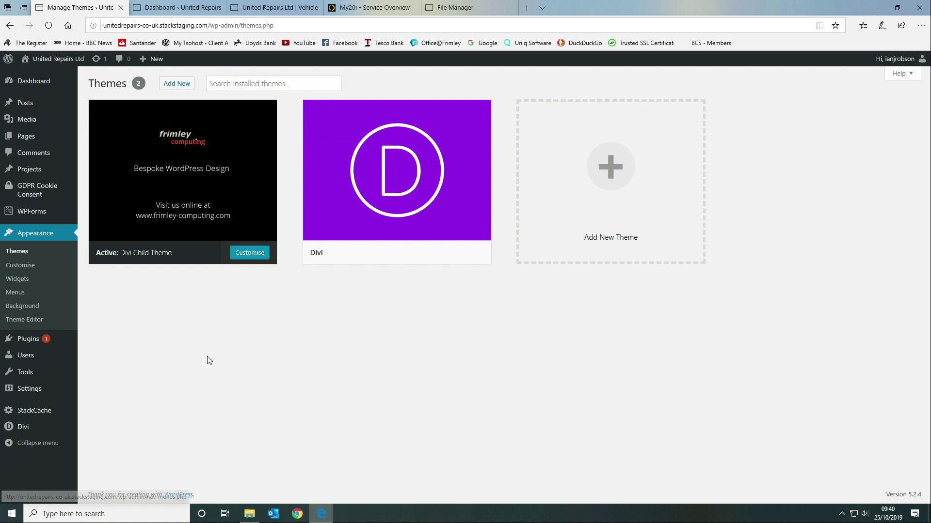
Close the File Manager tab showing the Divi-child folder and the My20i hosting overview tab.
{"action": "mouse_move", "coordinate": [416, 258]}
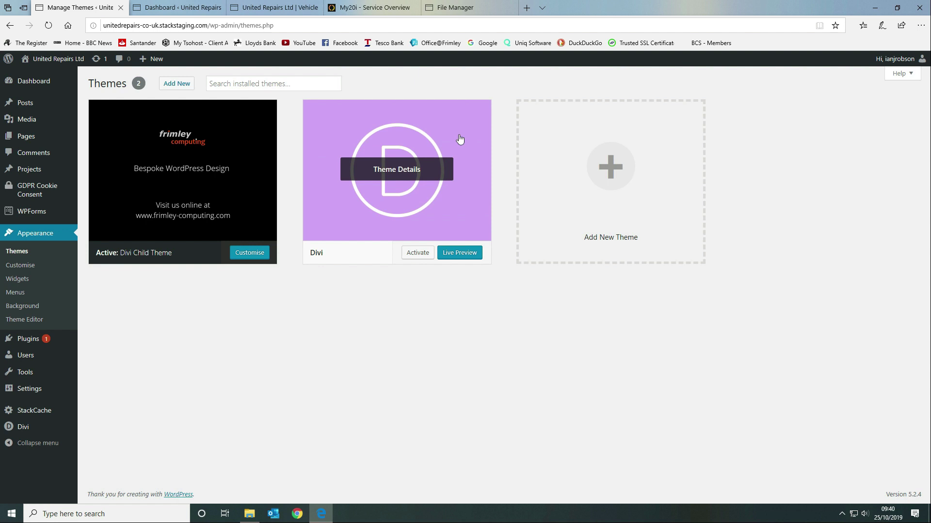
{"action": "mouse_move", "coordinate": [239, 163]}
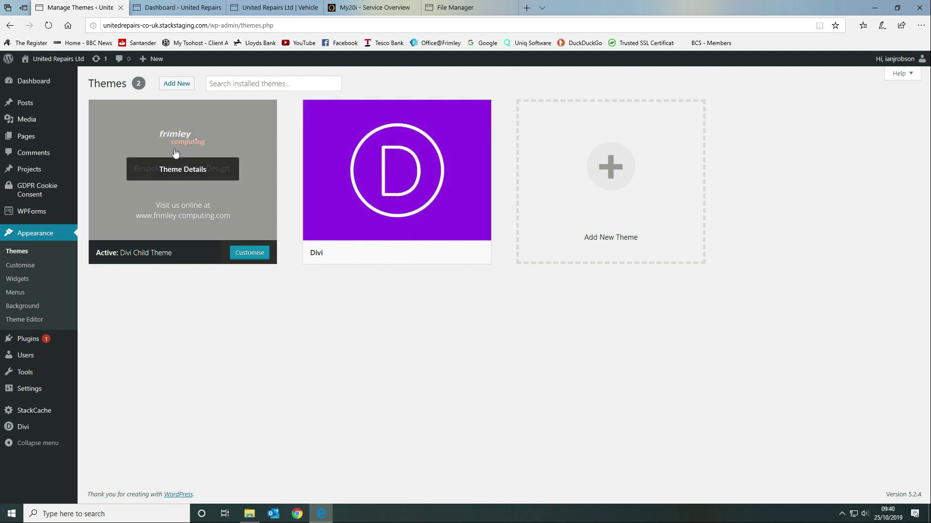
{"action": "mouse_move", "coordinate": [466, 194]}
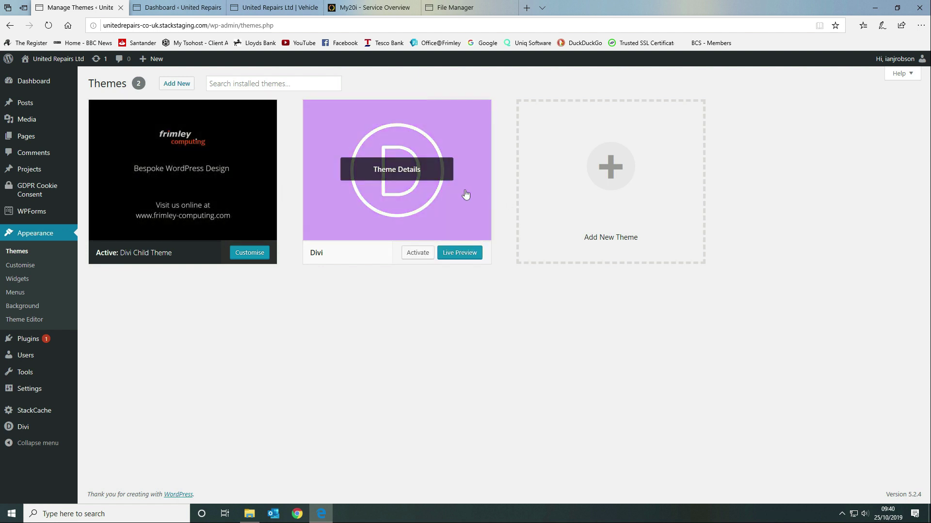
{"action": "mouse_move", "coordinate": [204, 202]}
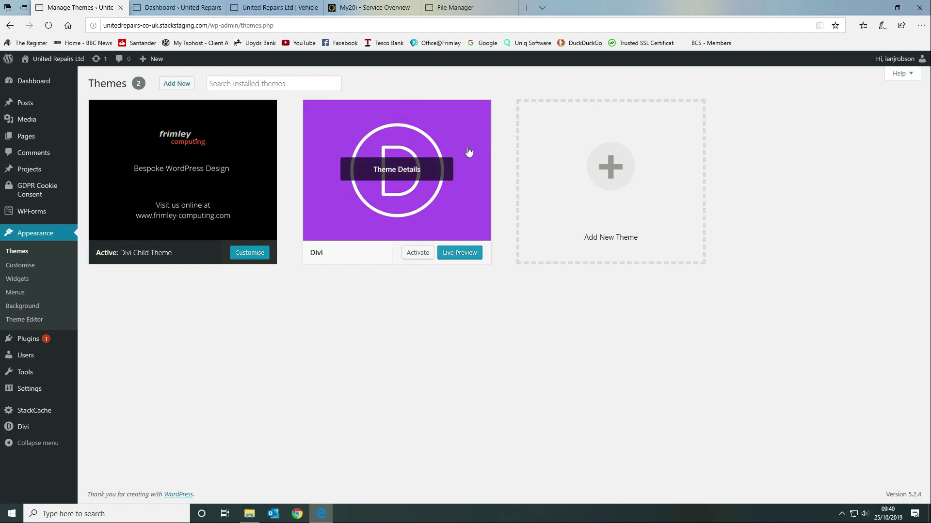
{"action": "left_click", "coordinate": [494, 4]}
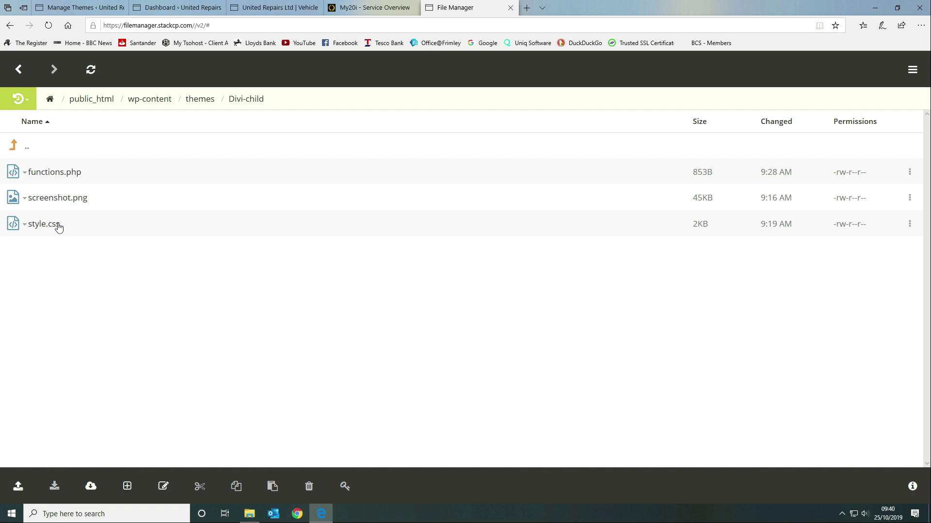
{"action": "left_click", "coordinate": [510, 8]}
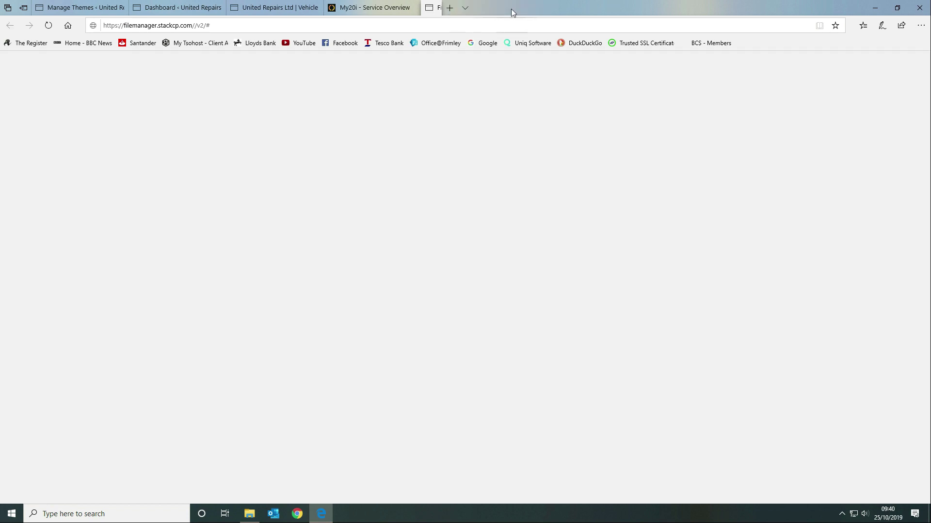
{"action": "left_click", "coordinate": [413, 7]}
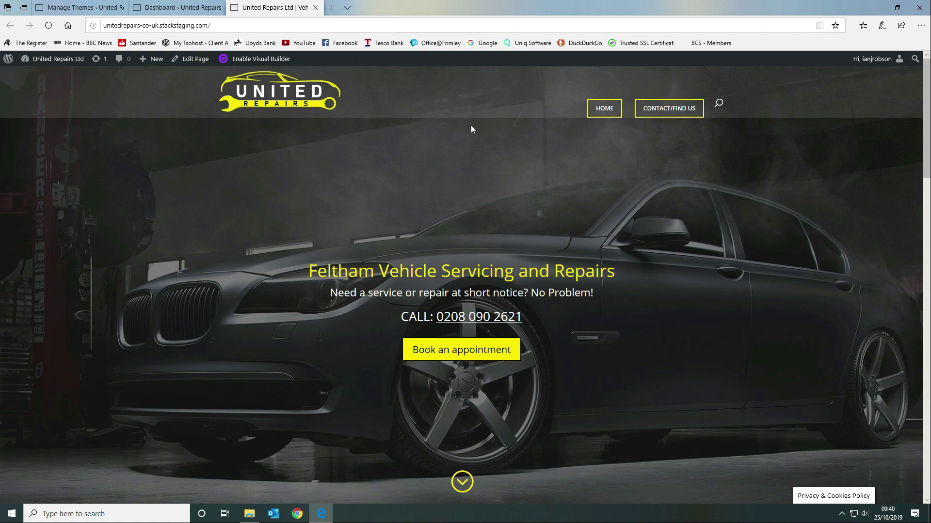
Return to the WordPress Dashboard and go to Appearance > Themes.
{"action": "scroll", "coordinate": [470, 125], "scroll_direction": "down", "scroll_amount": 7}
{"action": "scroll", "coordinate": [470, 125], "scroll_direction": "up", "scroll_amount": 7}
{"action": "left_click", "coordinate": [189, 8]}
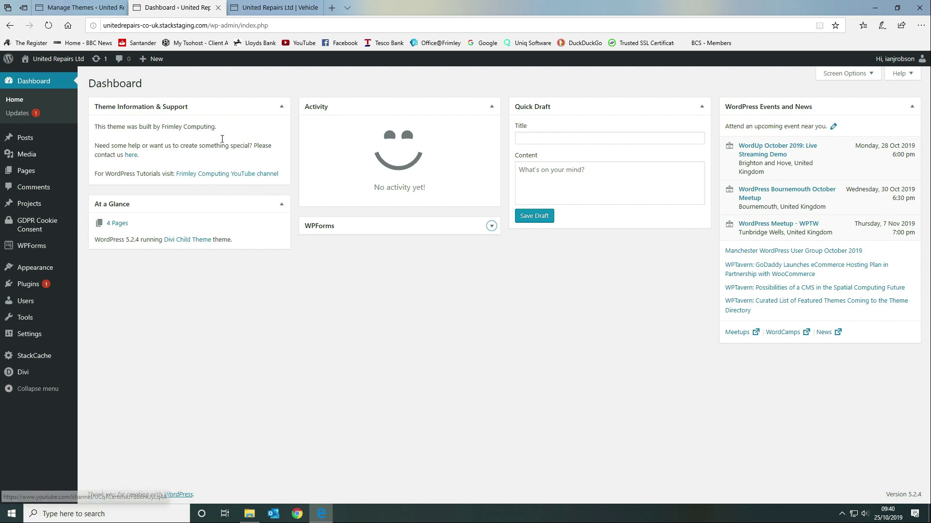
{"action": "mouse_move", "coordinate": [50, 273]}
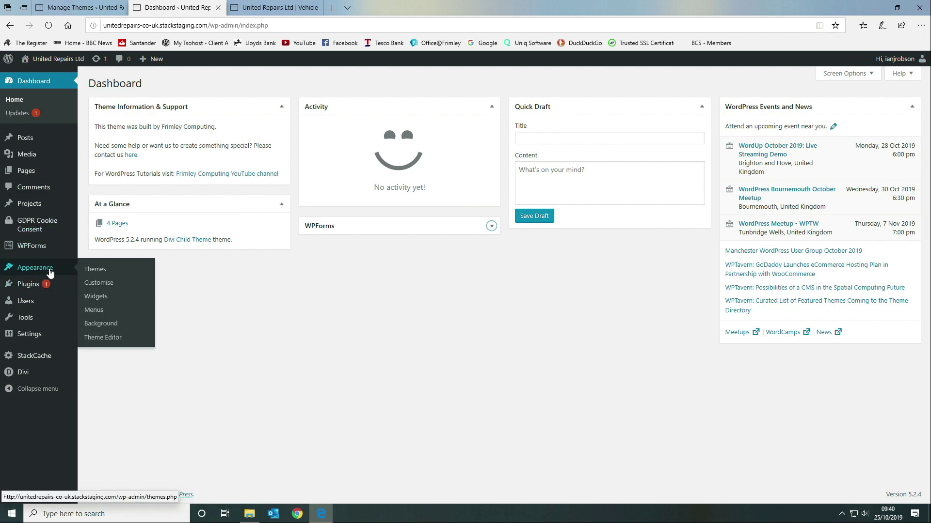
{"action": "left_click", "coordinate": [108, 273]}
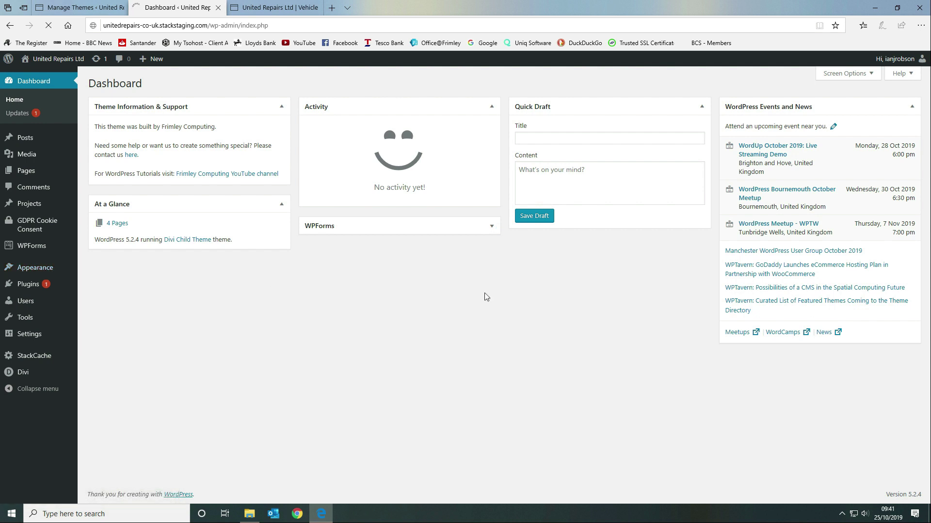